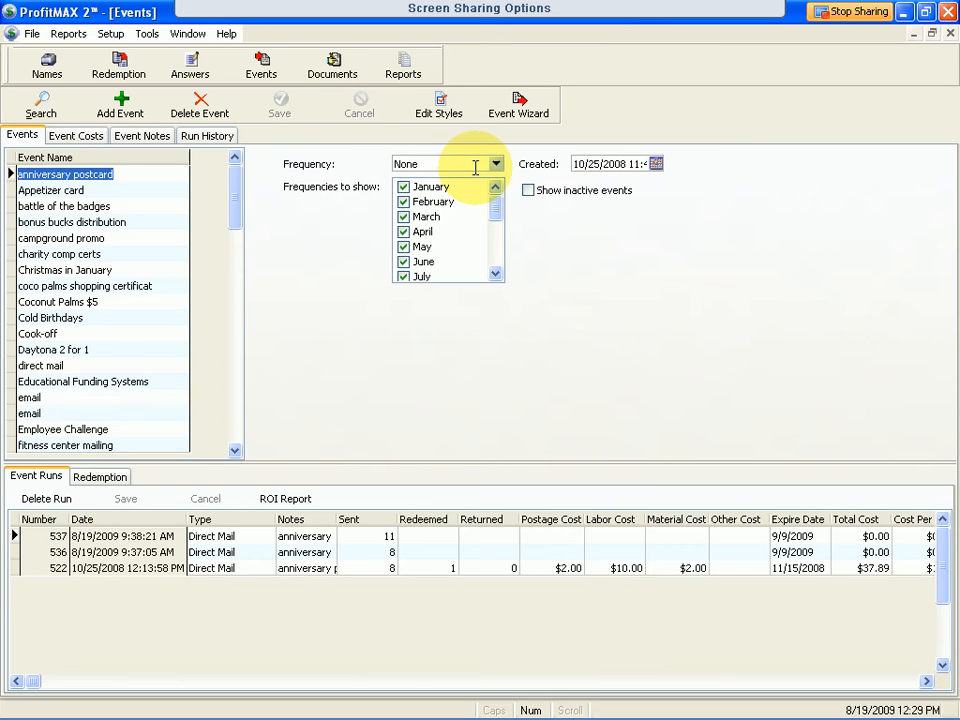
- Try filtering the event list by toggling individual months in the frequencies to show
left_click(414, 258)
left_click(404, 187)
left_click(404, 202)
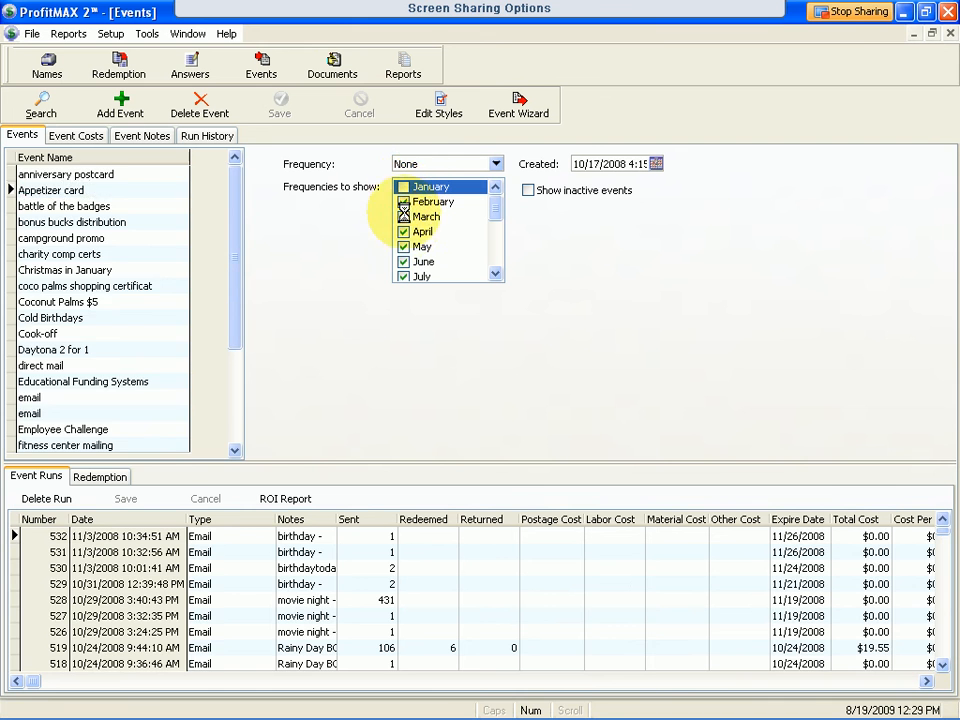
left_click(404, 217)
left_click(404, 232)
left_click(404, 232)
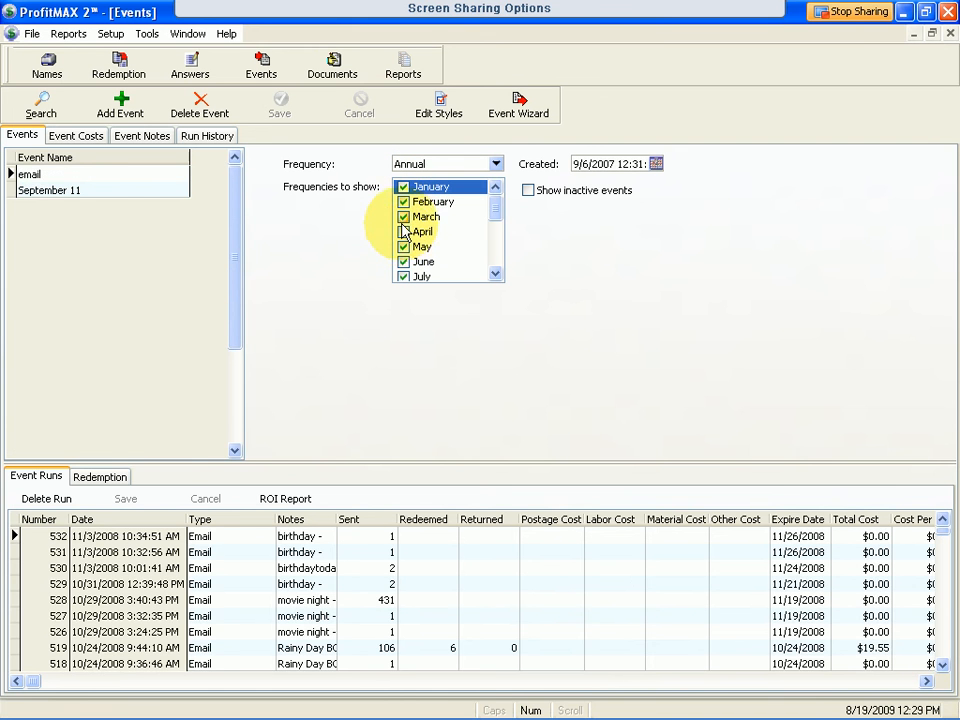
- Set the frequency of the anniversary postcard event to Monthly and of the Appetizer card event to July
left_click(31, 175)
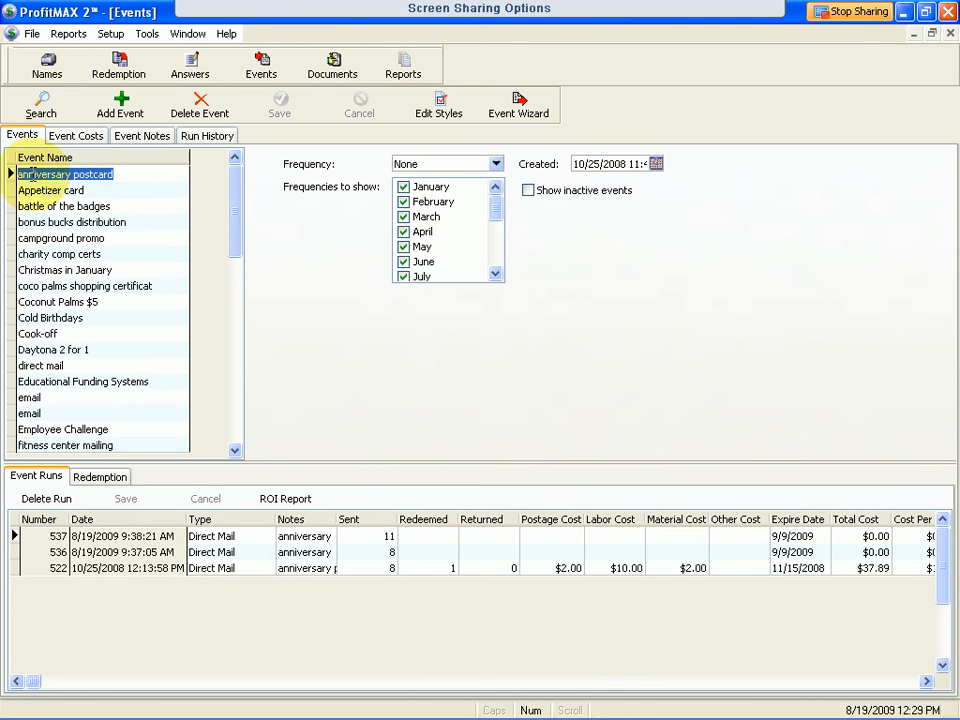
left_click(495, 166)
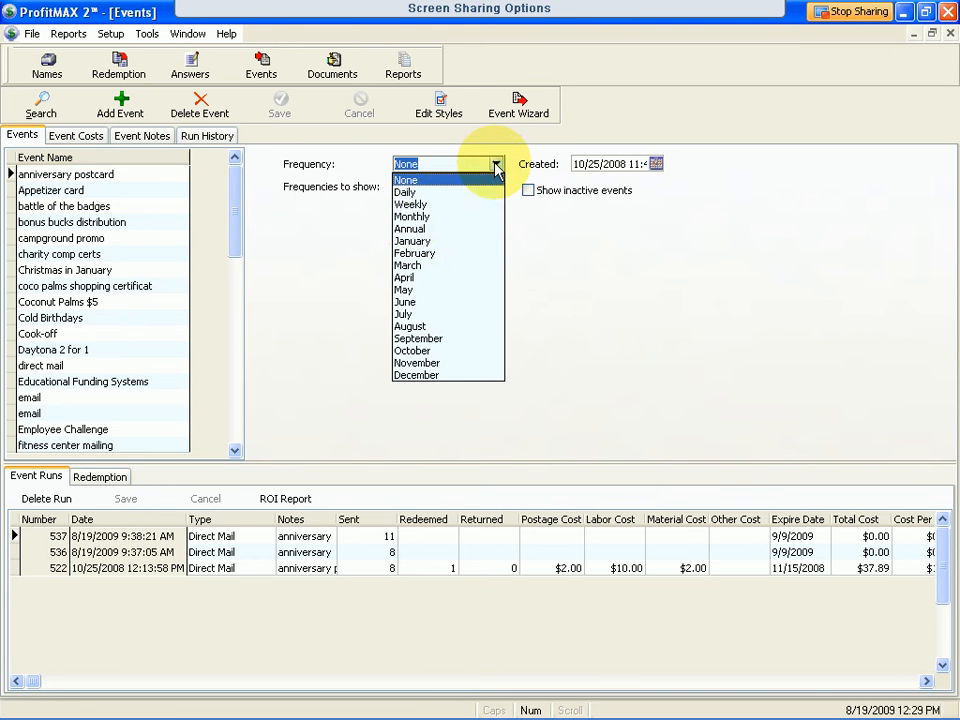
left_click(411, 216)
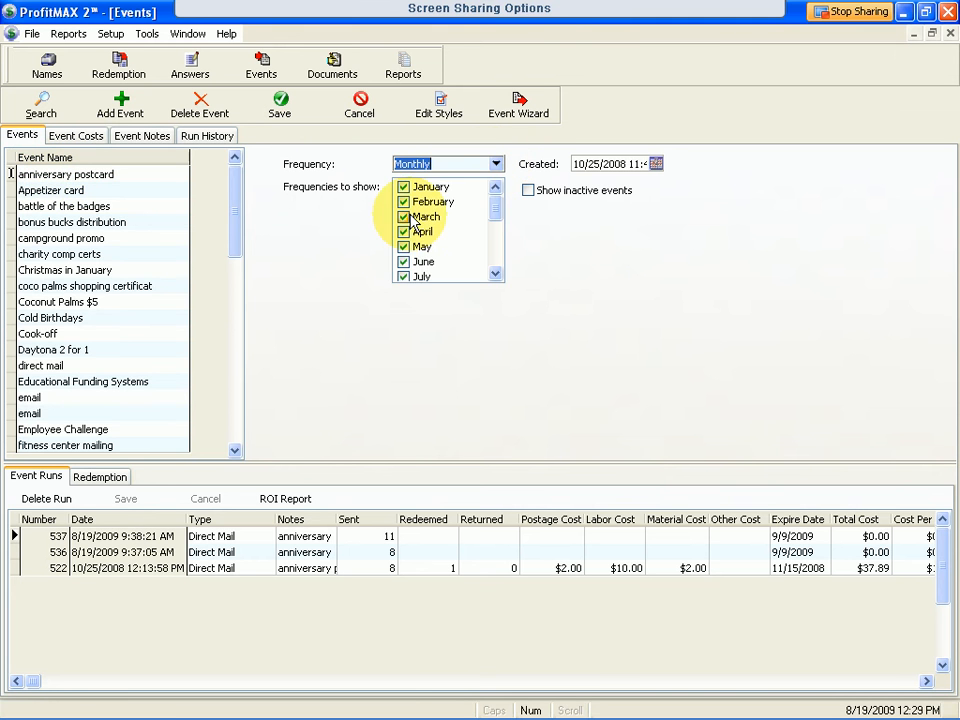
left_click(60, 192)
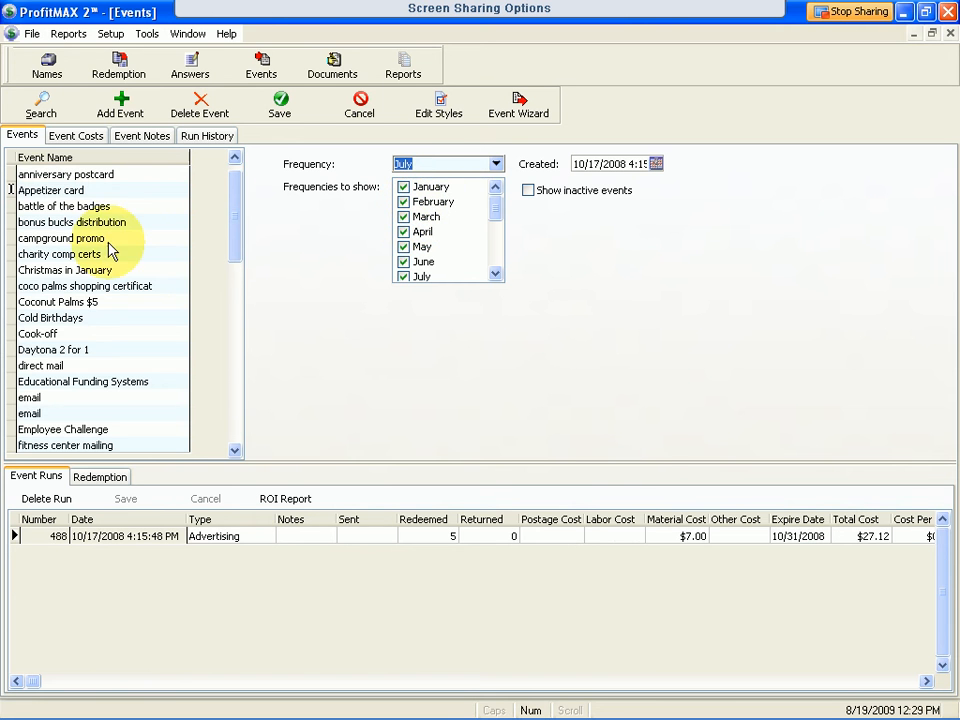
- Try hiding the May, June and July frequencies from the event list, and show all frequencies again
left_click(404, 261)
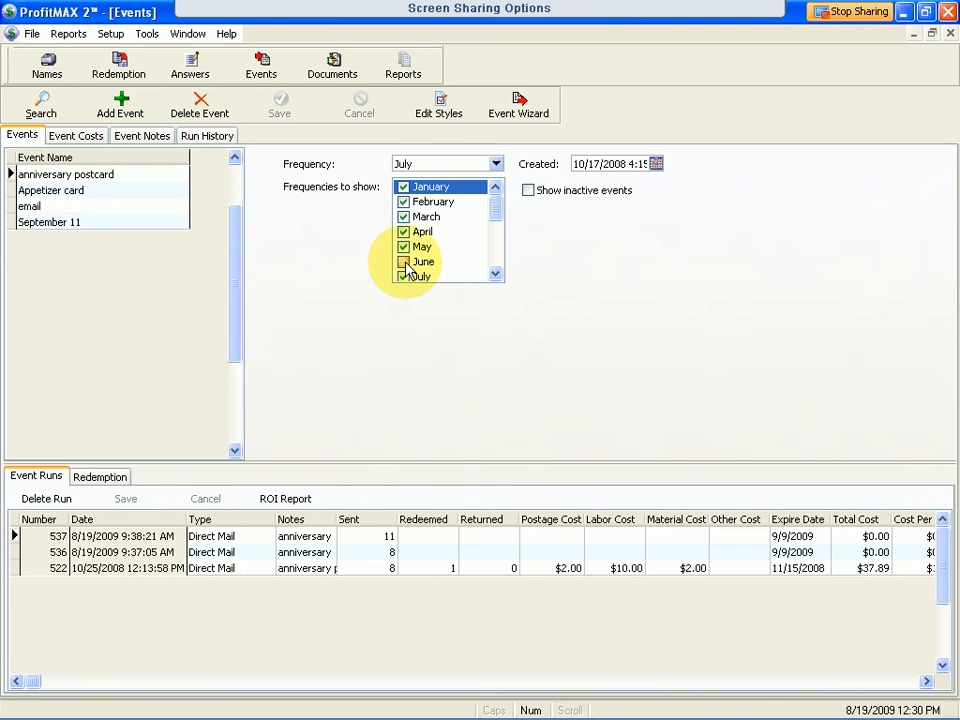
left_click(404, 247)
left_click(404, 277)
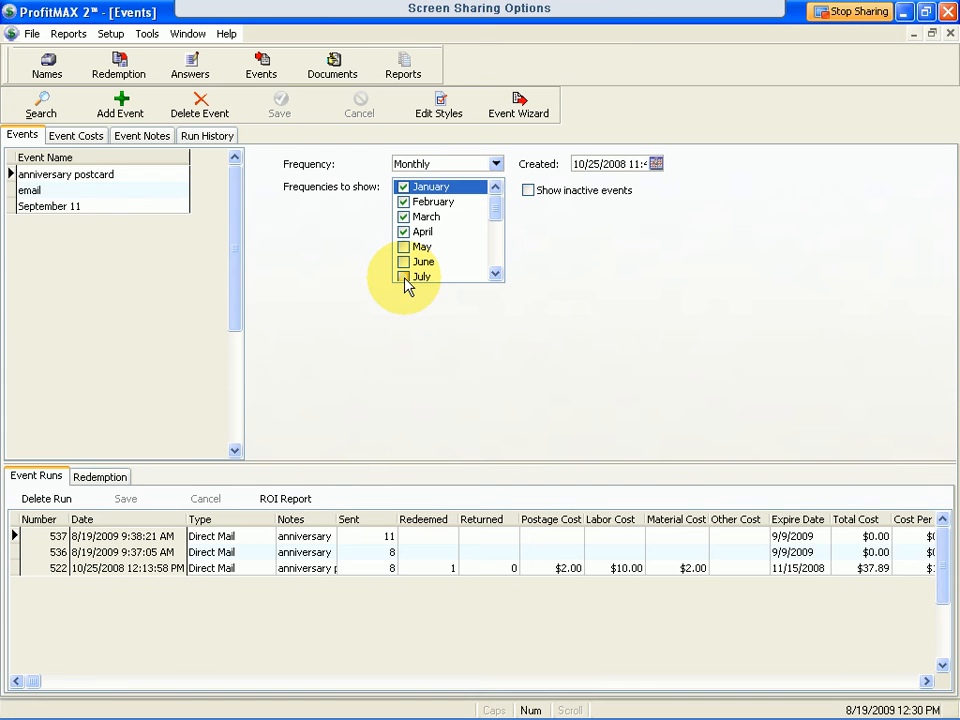
left_click(404, 277)
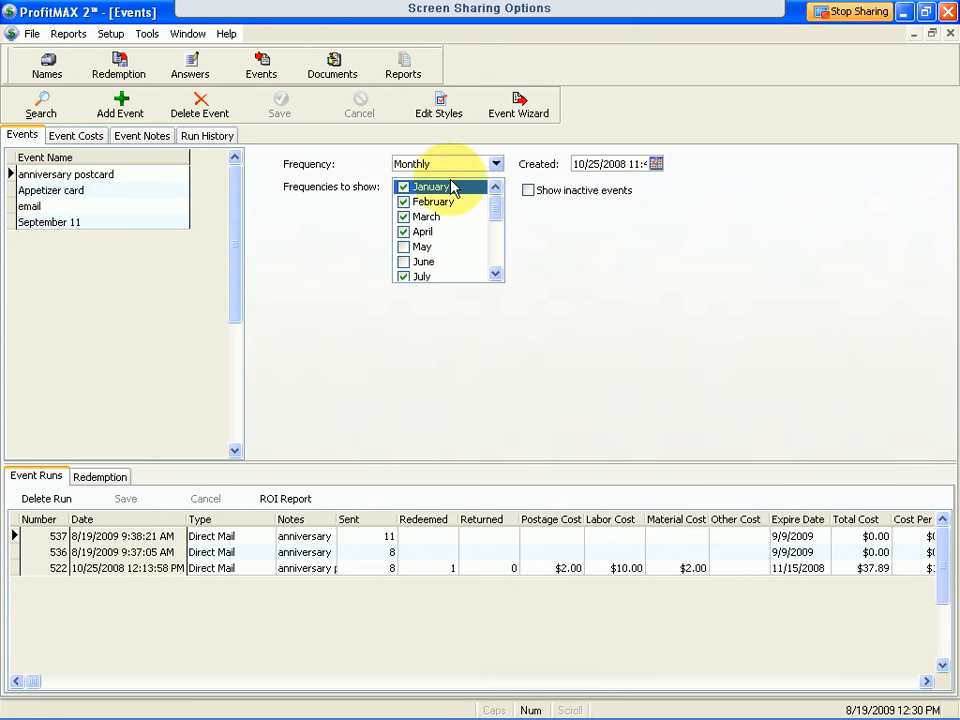
left_click(404, 247)
left_click(404, 261)
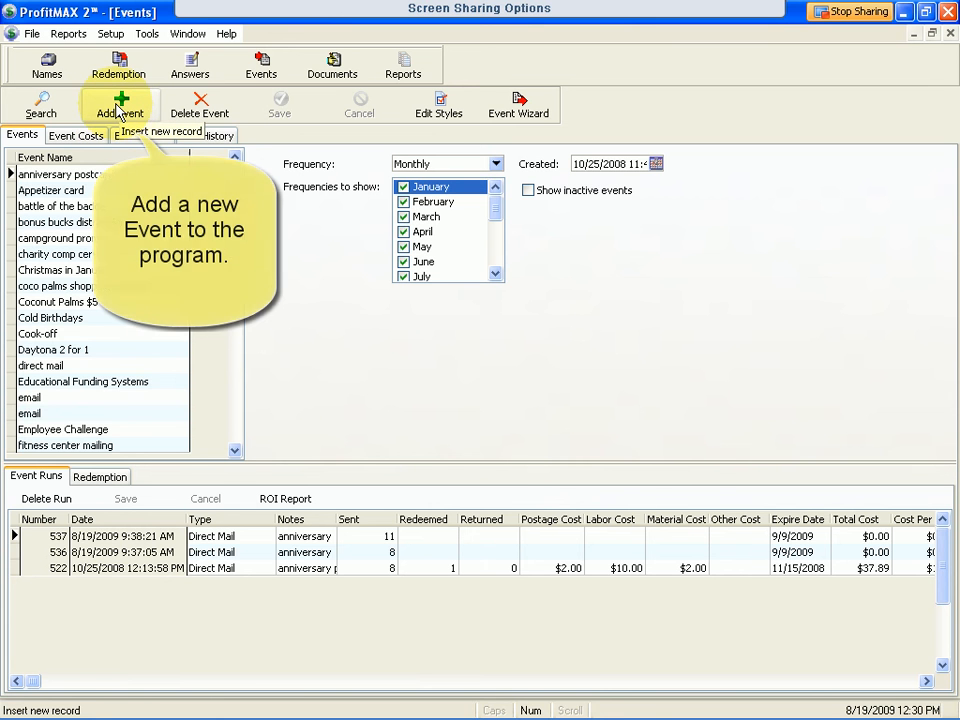
- Start the Event Wizard for the anniversary postcard event, keeping type Direct Mail and the anniversary postcard document body
left_click(40, 176)
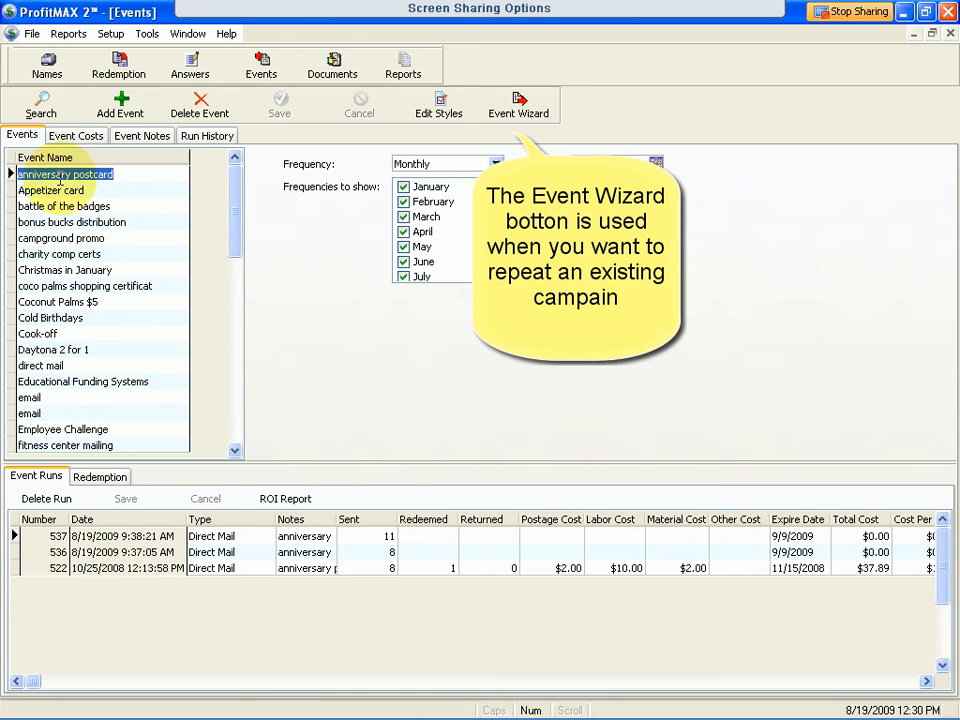
left_click(519, 108)
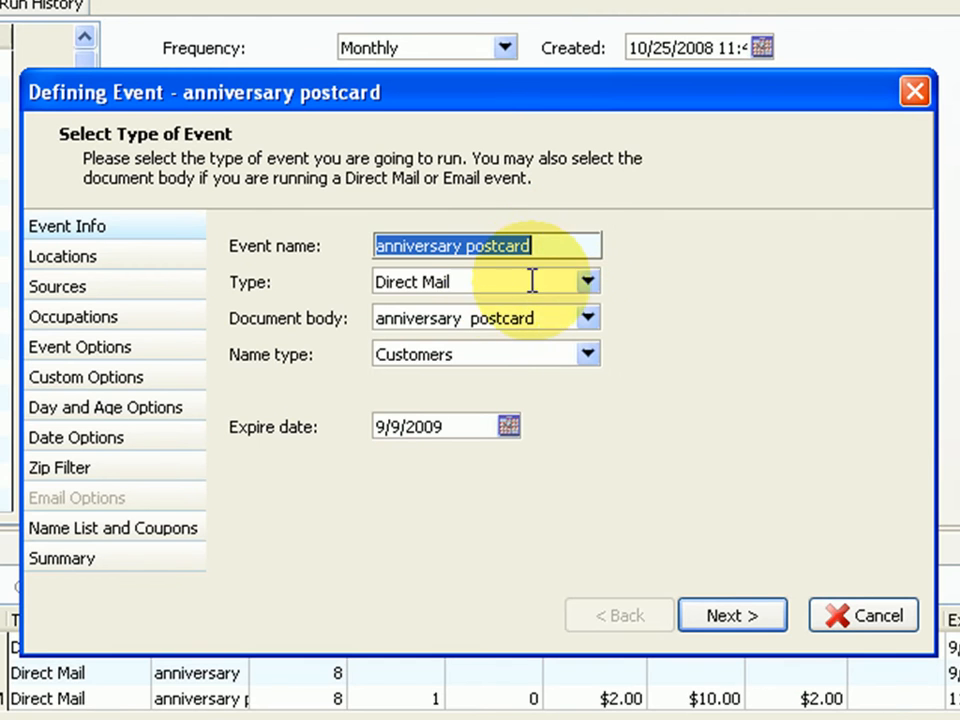
left_click(590, 290)
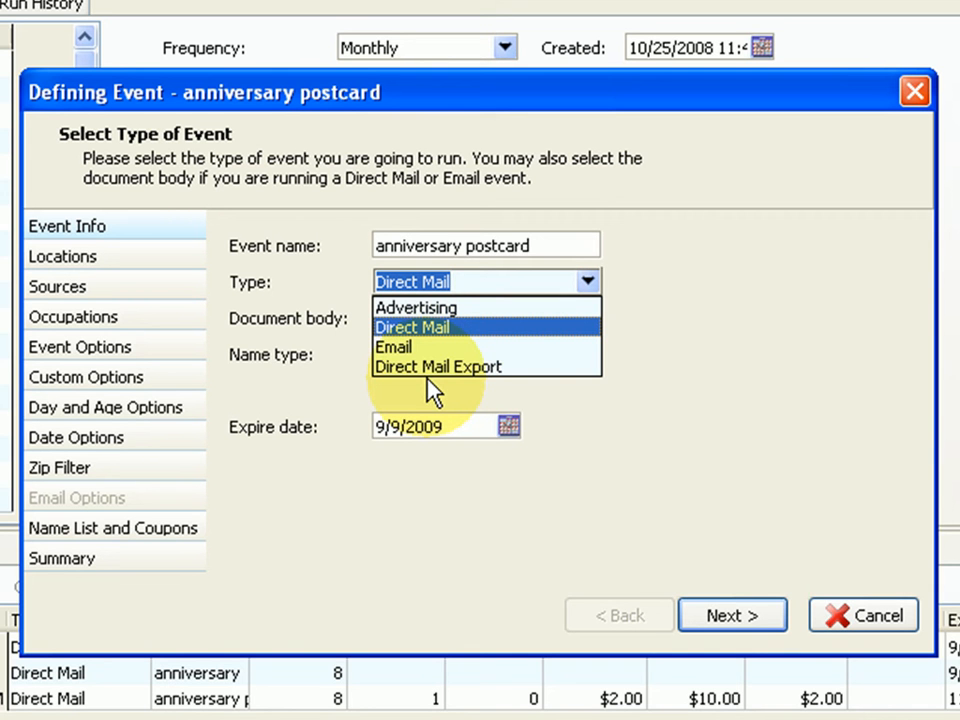
left_click(402, 324)
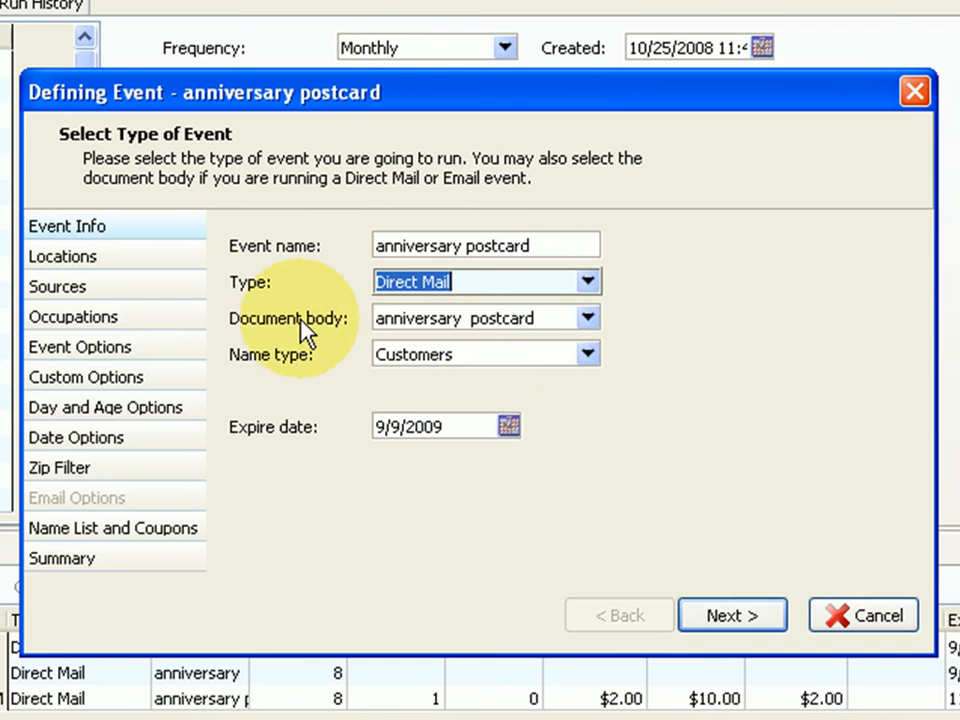
left_click(587, 319)
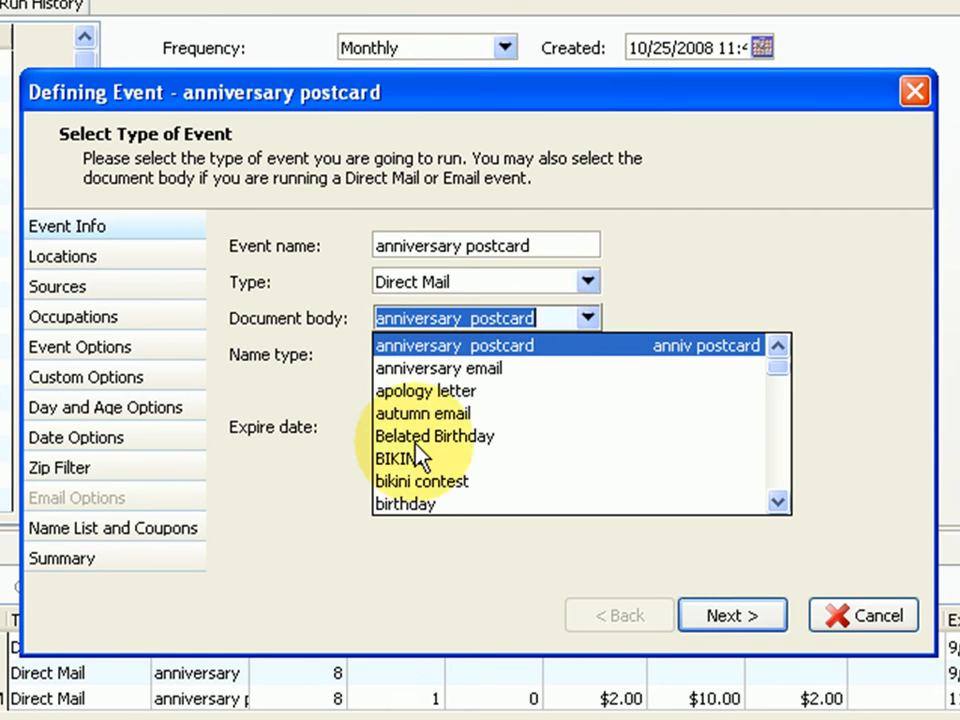
left_click(586, 319)
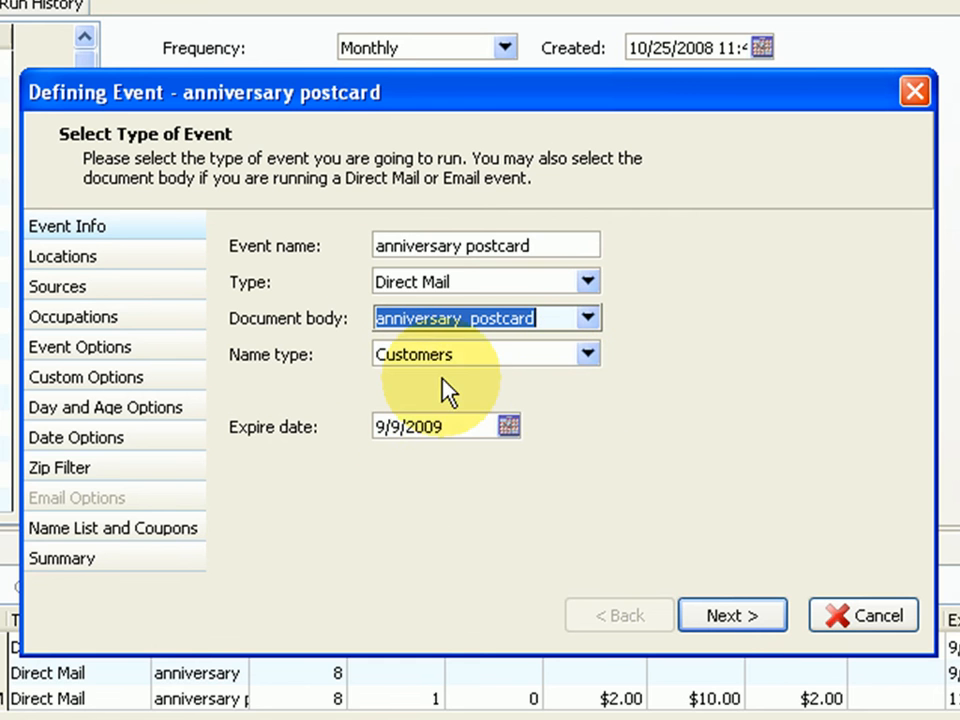
- Try the Custom Name List name type with the VIP Members list, and return the name type to Customers
left_click(587, 354)
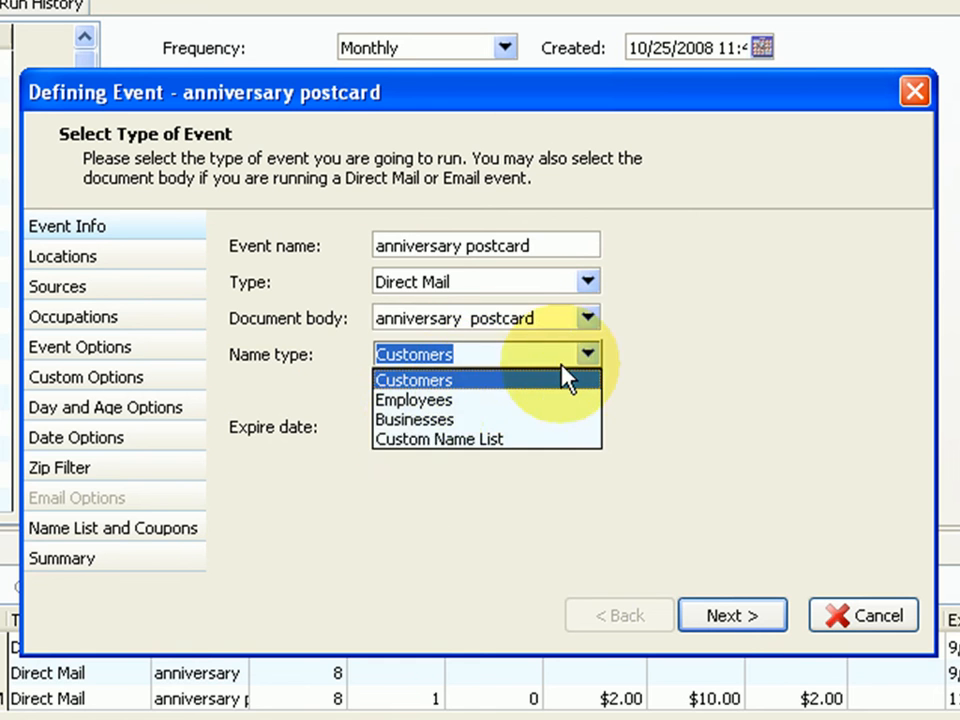
left_click(424, 440)
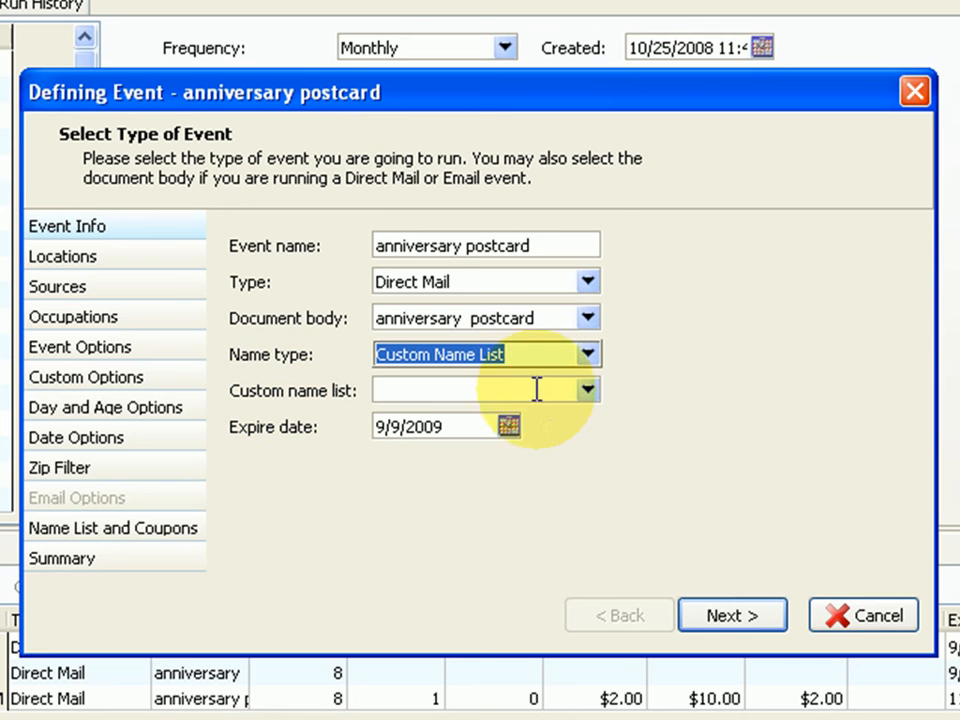
left_click(588, 391)
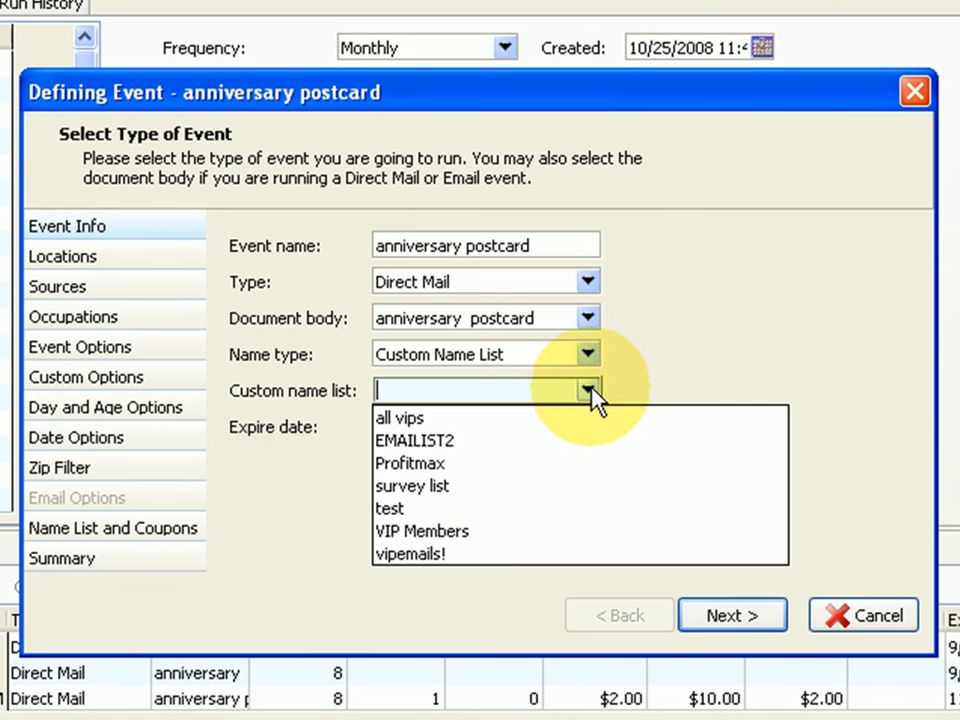
left_click(432, 535)
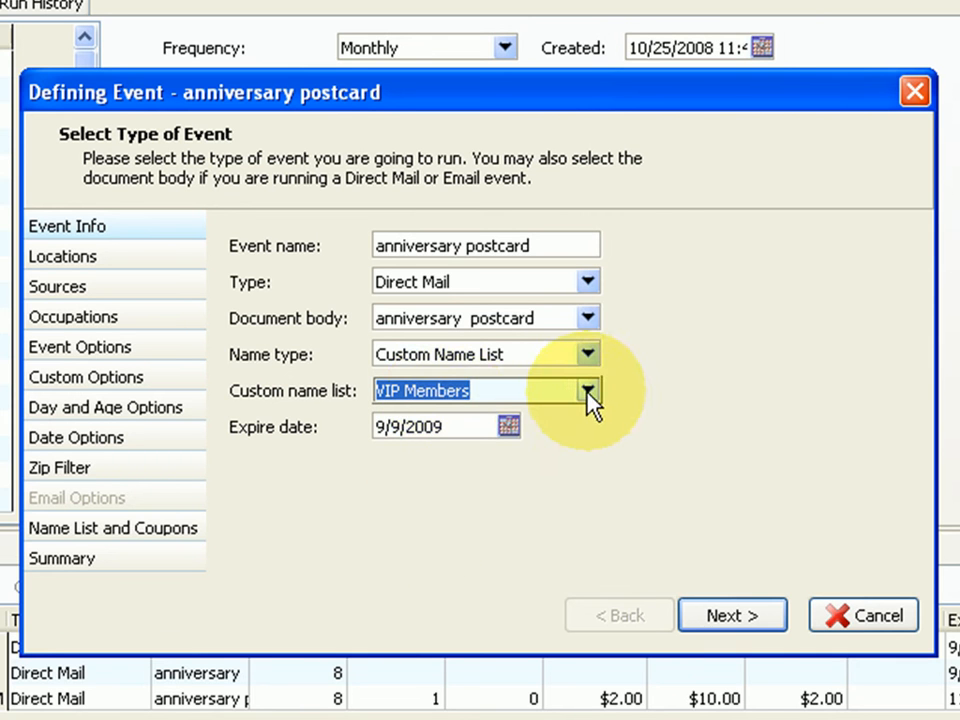
left_click(588, 354)
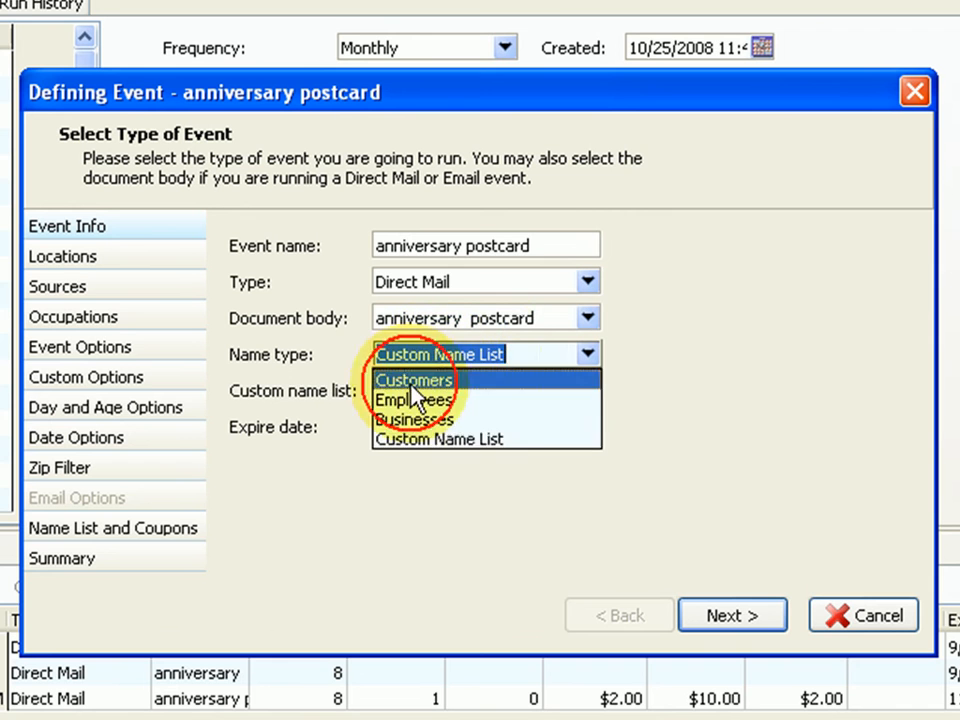
left_click(414, 380)
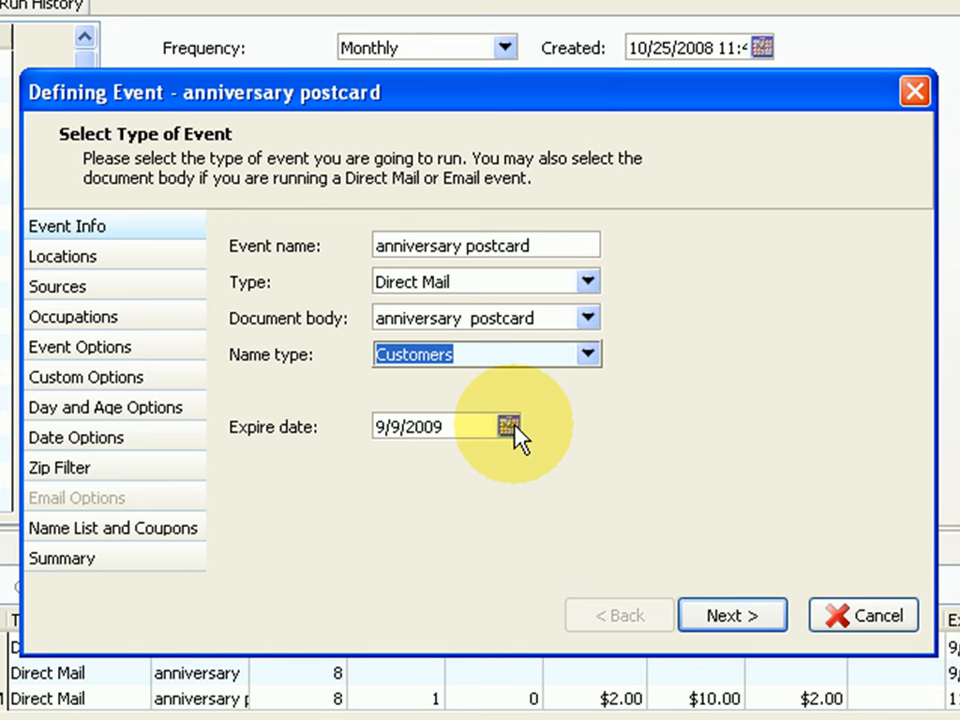
- Set the event's expire date to 9/30/2009 and proceed in the wizard
left_click(509, 427)
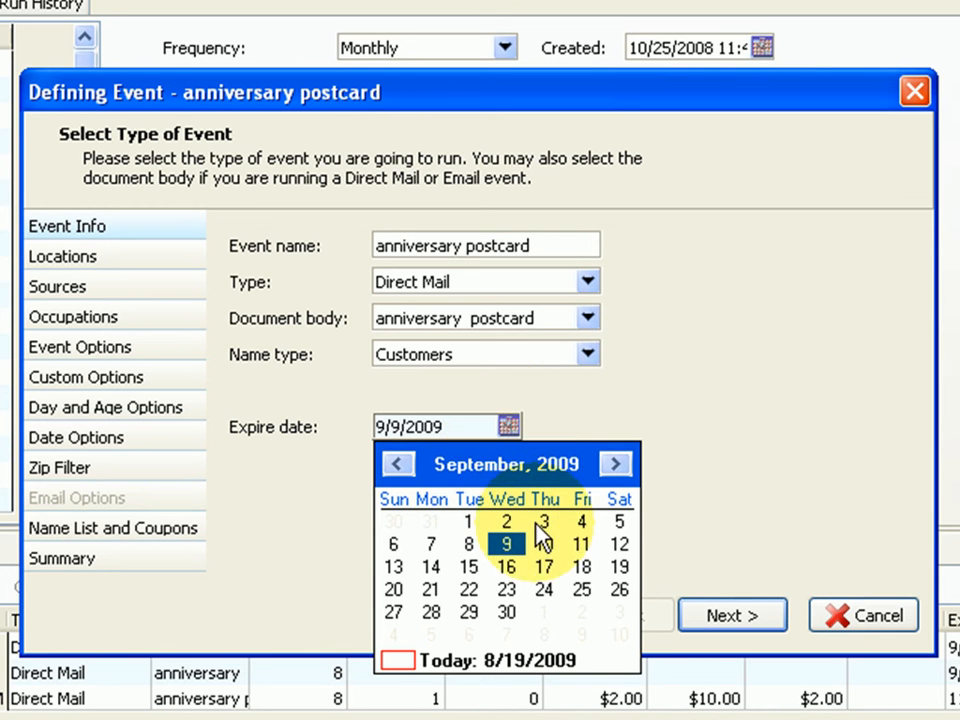
left_click(510, 616)
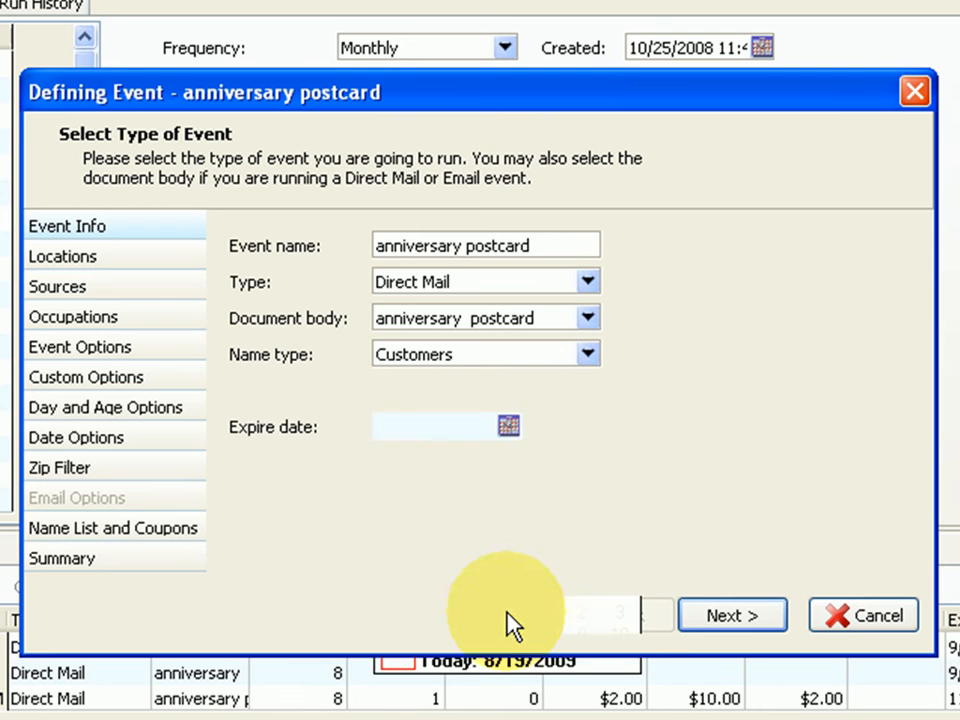
left_click(739, 617)
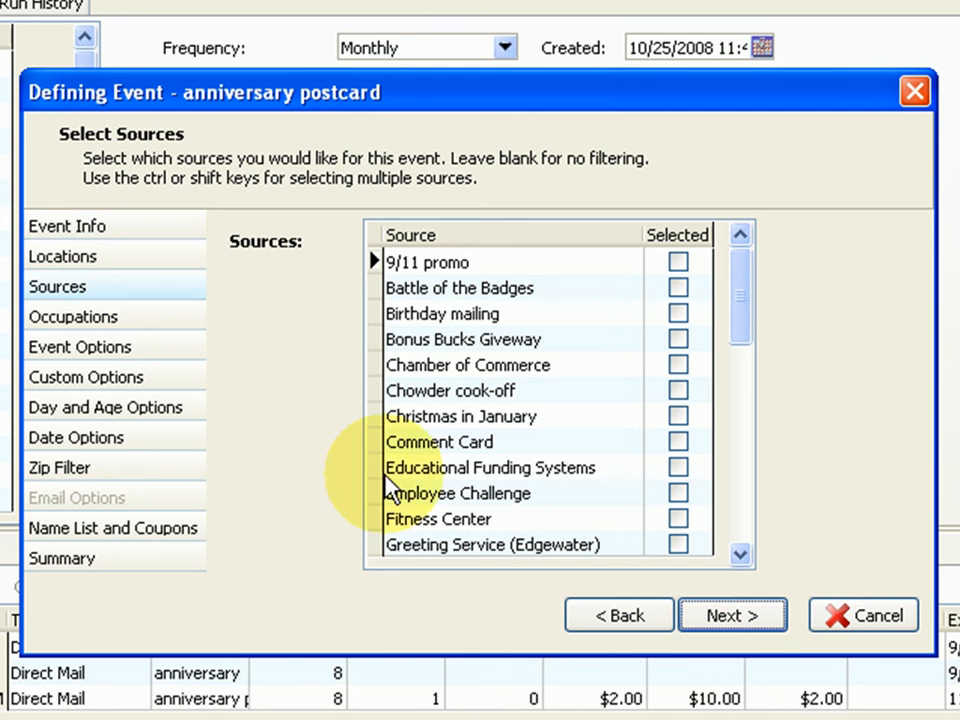
- Review the wizard's location, source, occupation, event and custom filters for selecting names
left_click(70, 258)
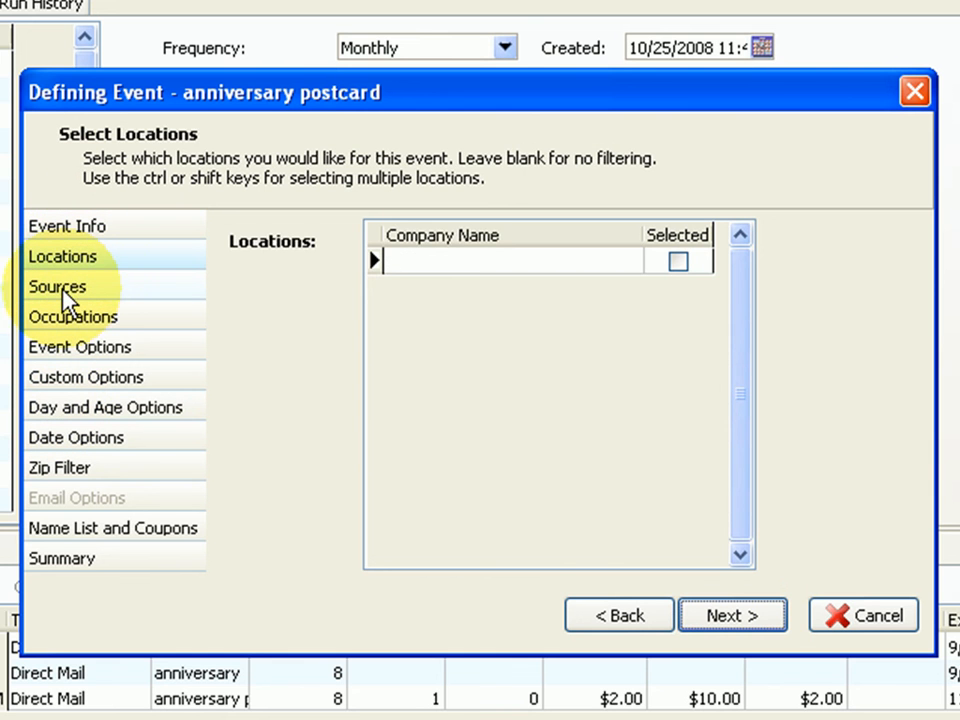
left_click(66, 290)
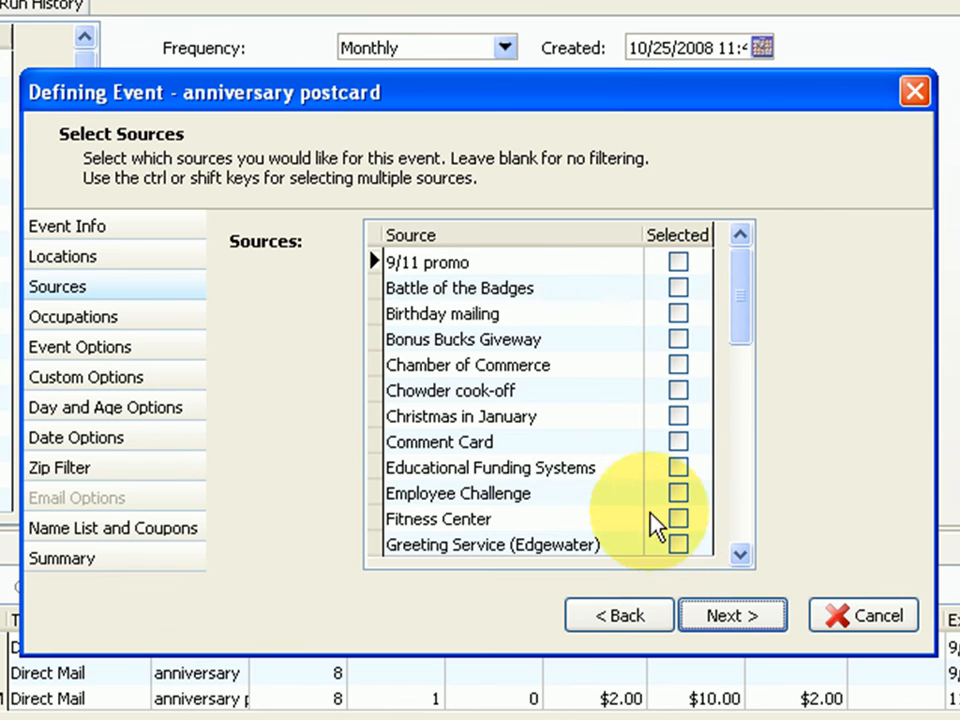
left_click(58, 320)
left_click(57, 348)
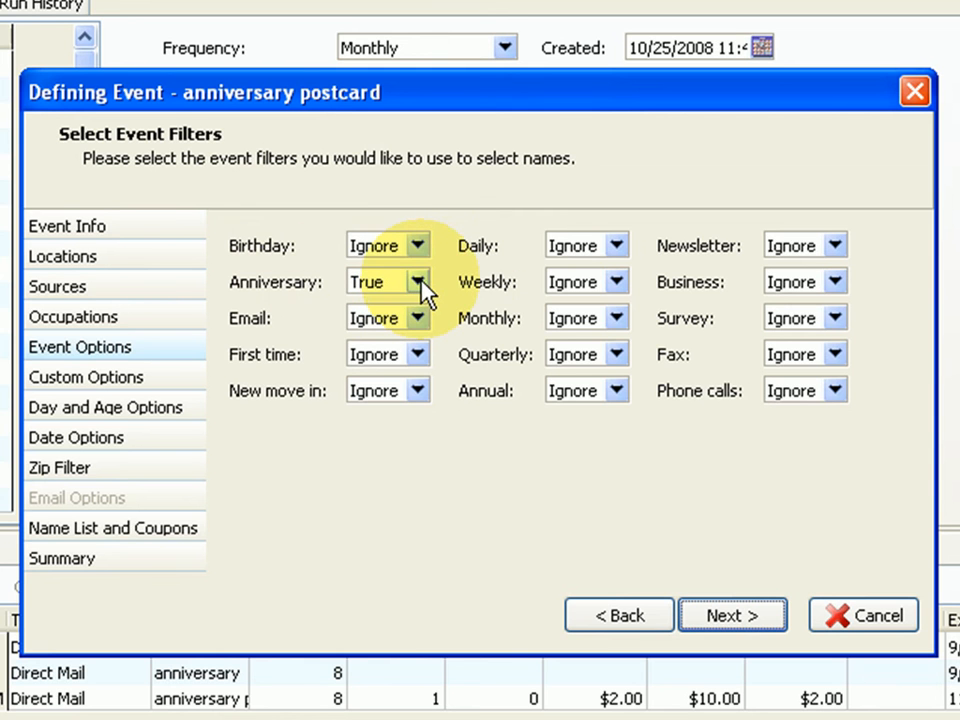
left_click(94, 380)
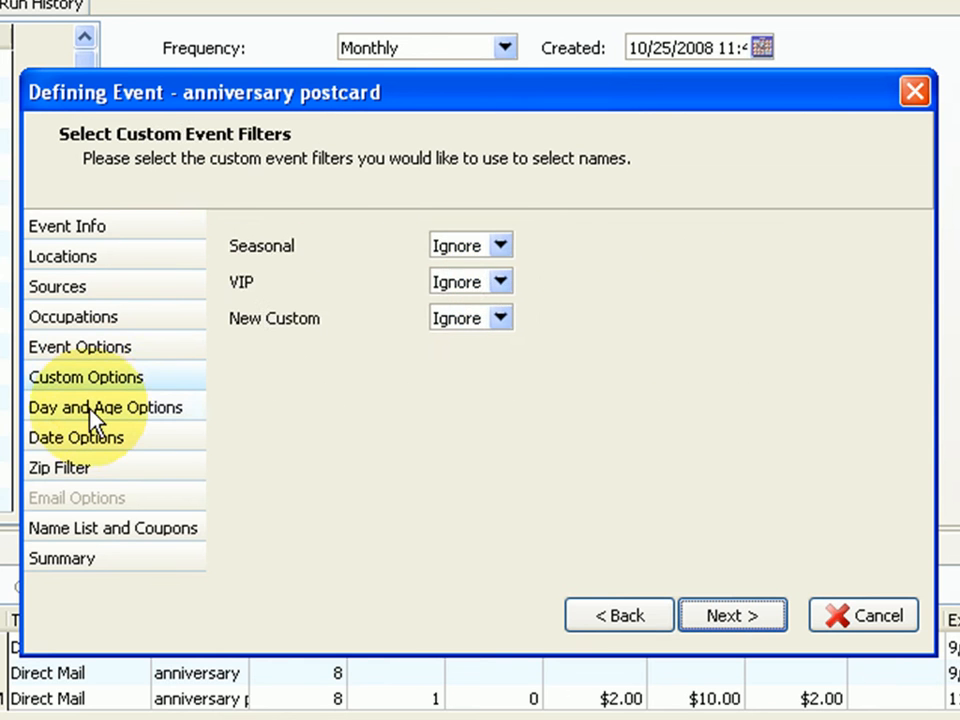
- Limit the day and age filters to month 9, days 1 to 30
left_click(92, 410)
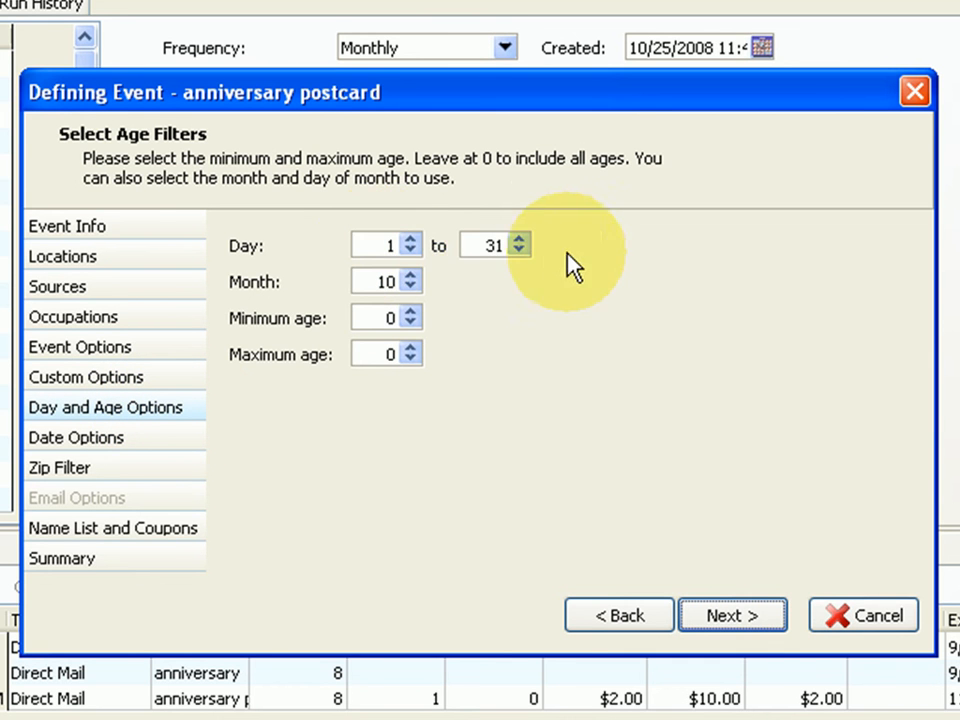
left_click(415, 287)
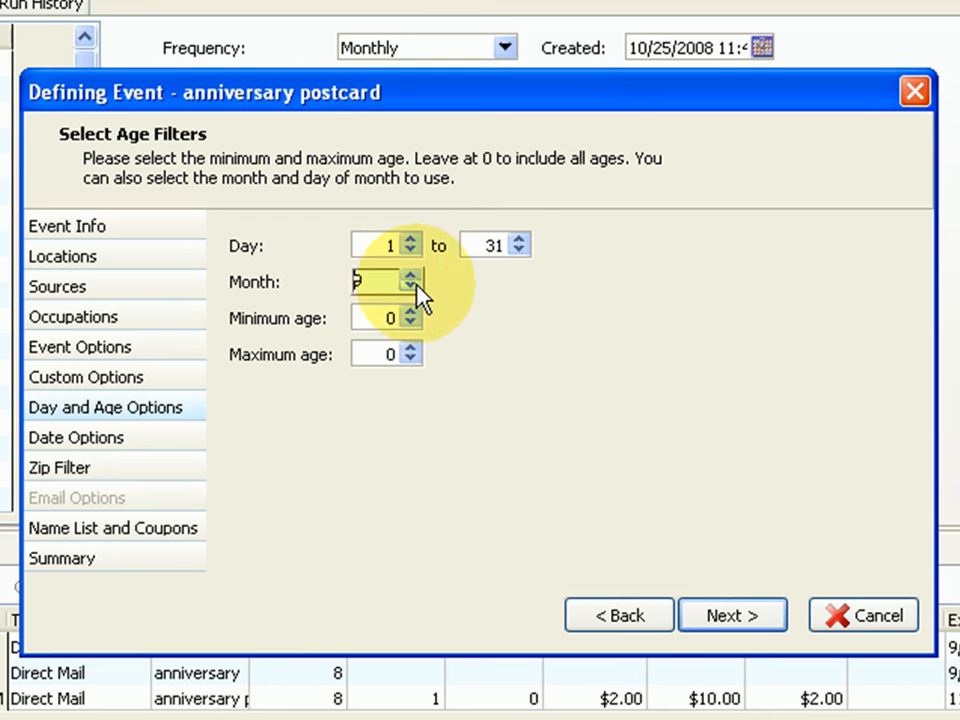
left_click(518, 251)
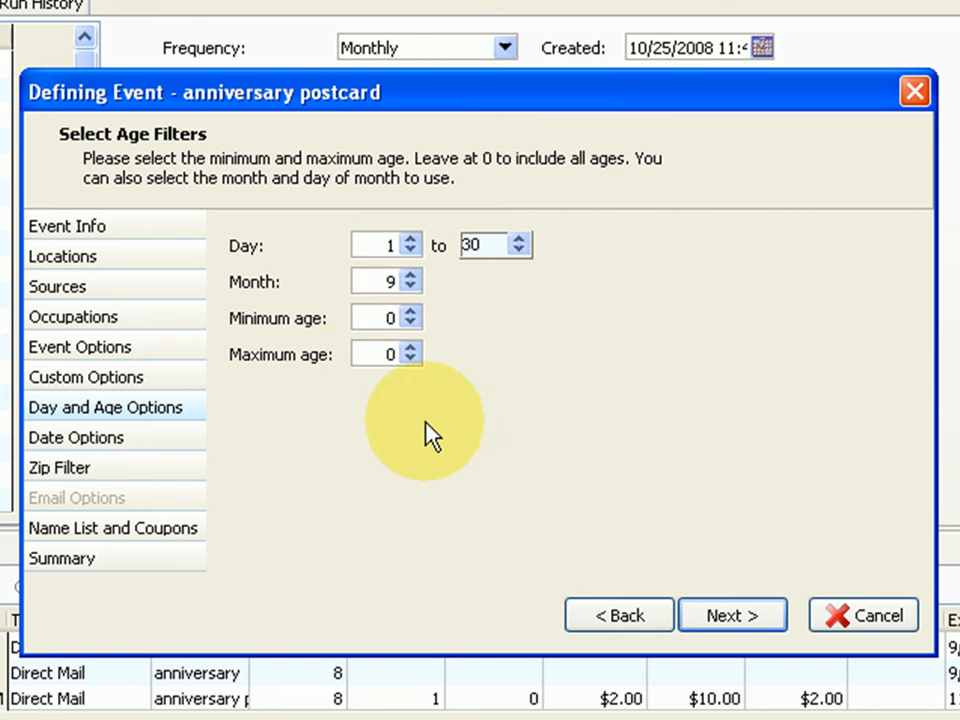
- Try a date filter of 90 minimum days from last activity, and clear the value again
left_click(84, 446)
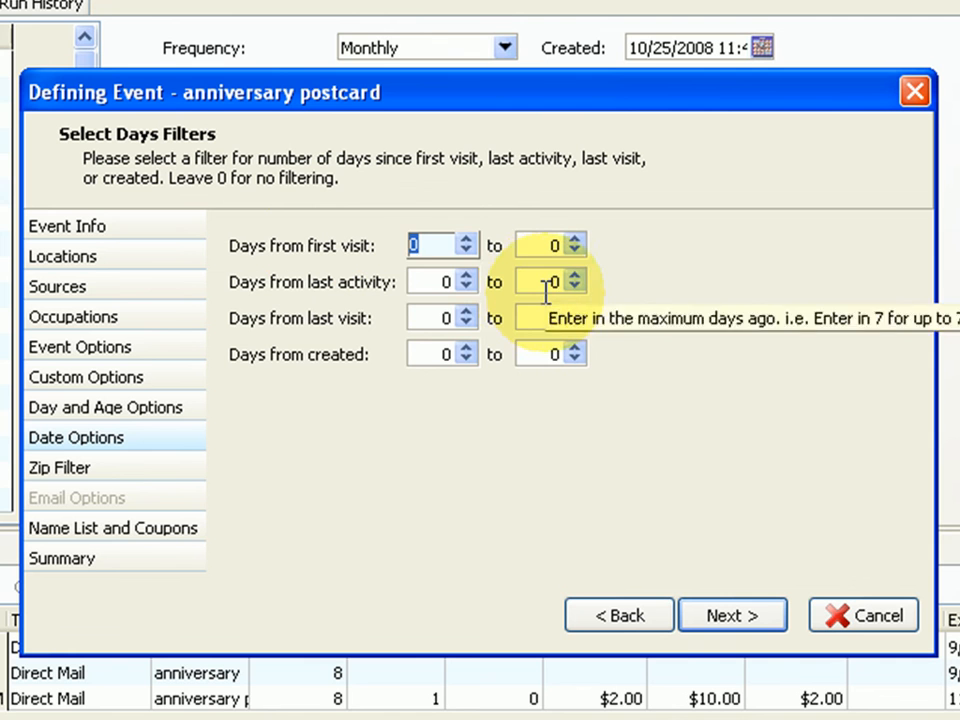
left_click(439, 281)
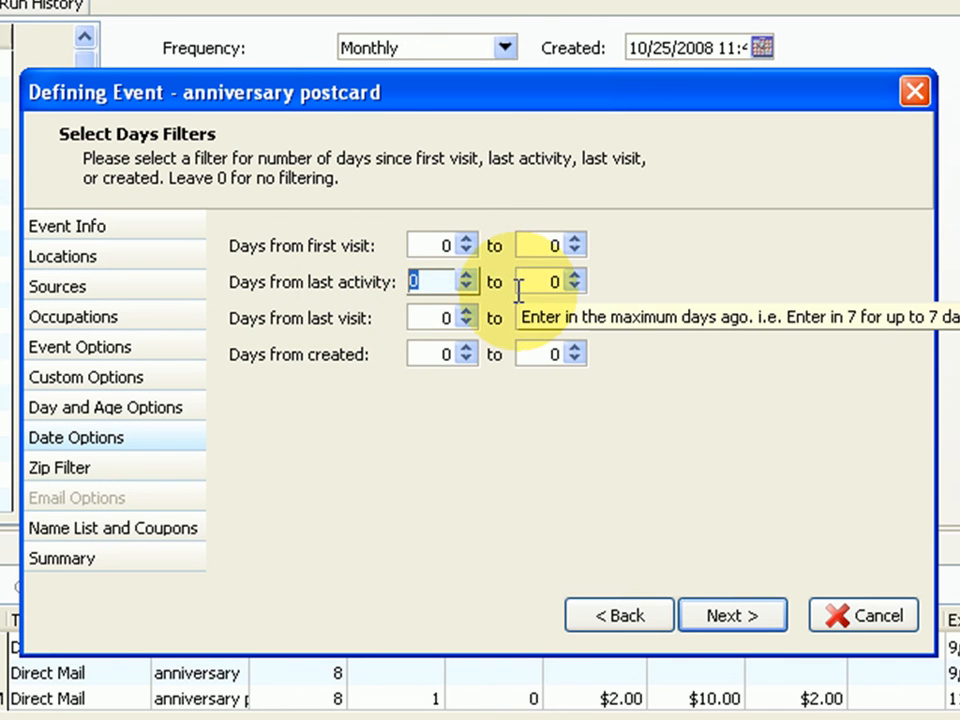
type("9")
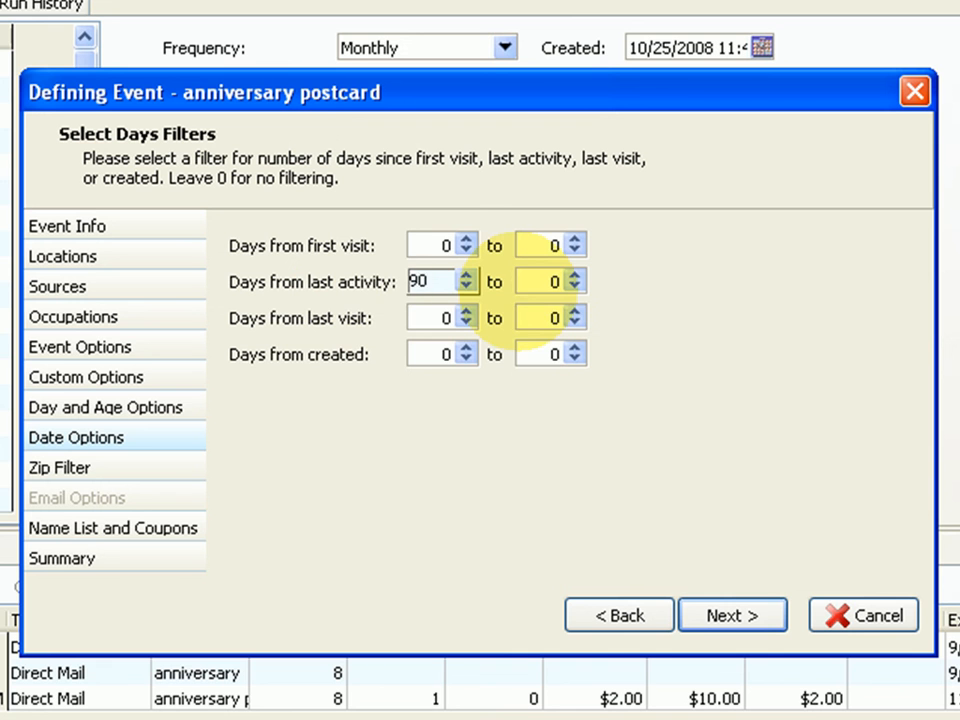
left_click(429, 317)
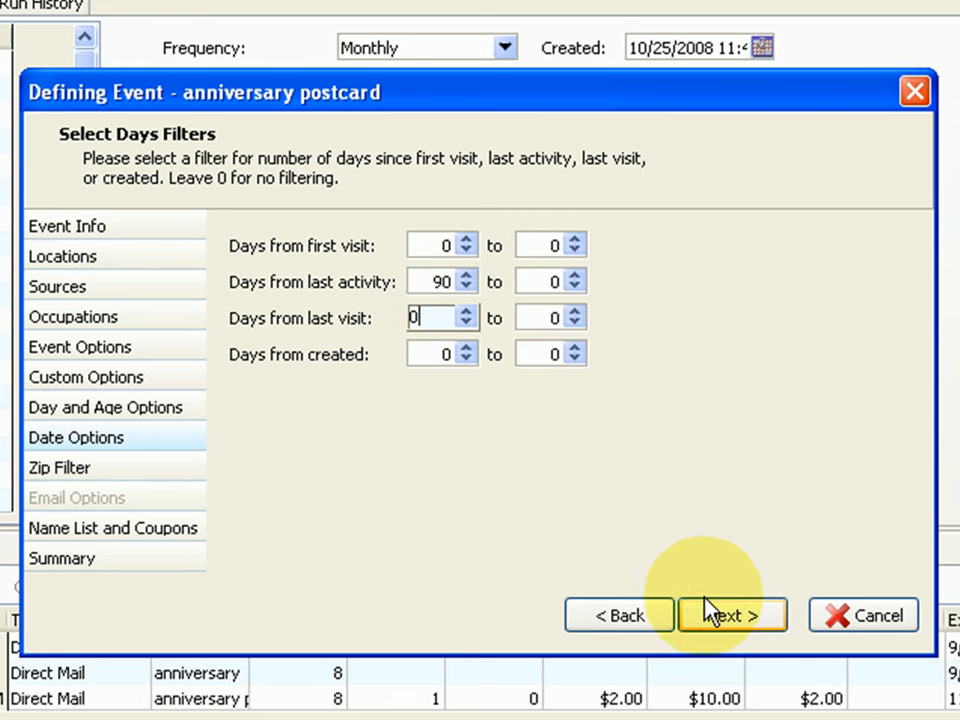
mouse_move(419, 277)
left_mouse_down()
mouse_move(443, 283)
mouse_move(405, 283)
left_mouse_up()
left_click(443, 281)
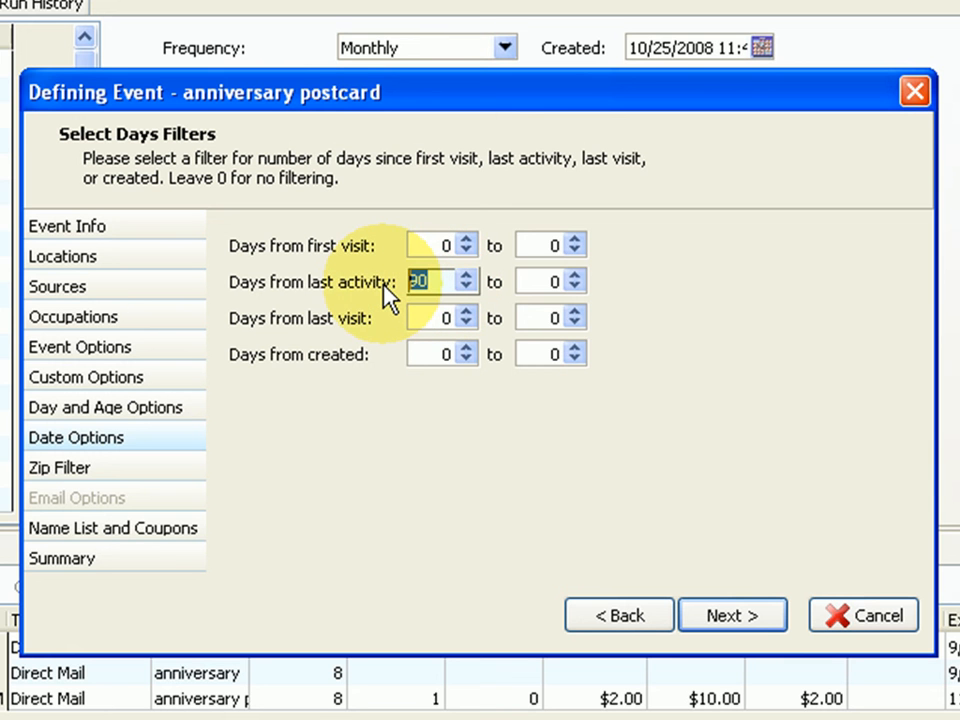
key("BackSpace")
key("Tab")
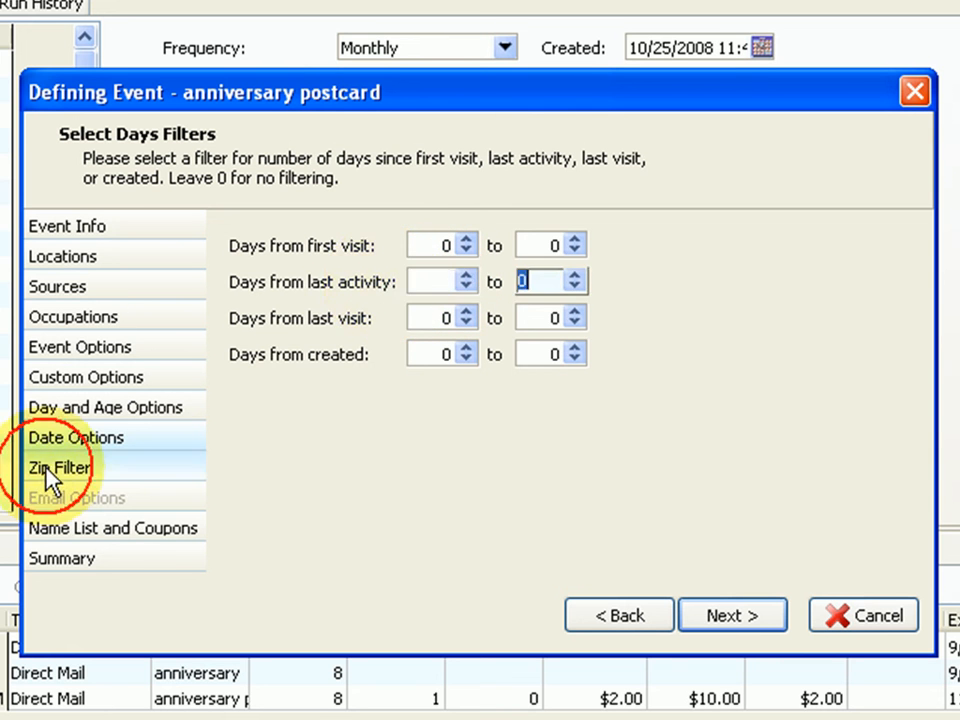
- Try adding the partial zip code 84 to the zip filter, and remove it from the list
left_click(50, 468)
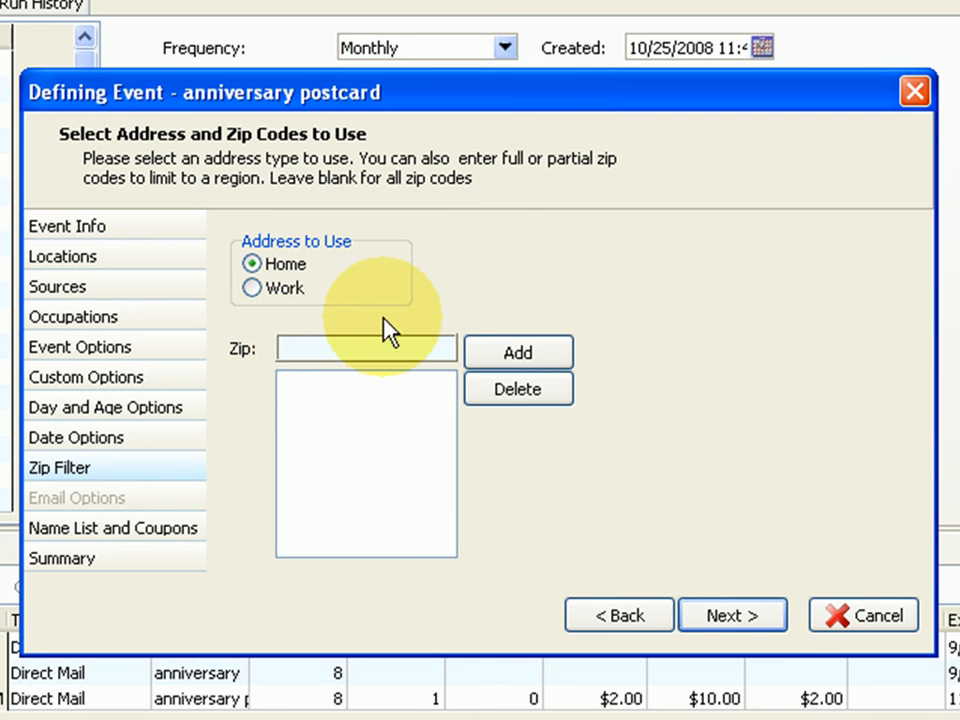
type("84")
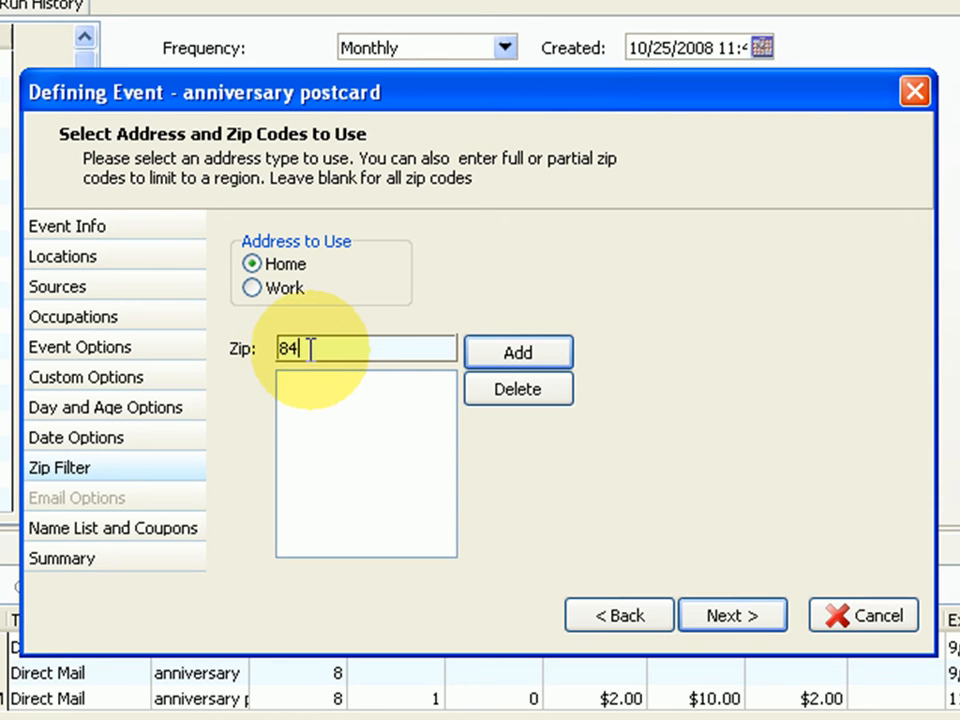
left_click(508, 360)
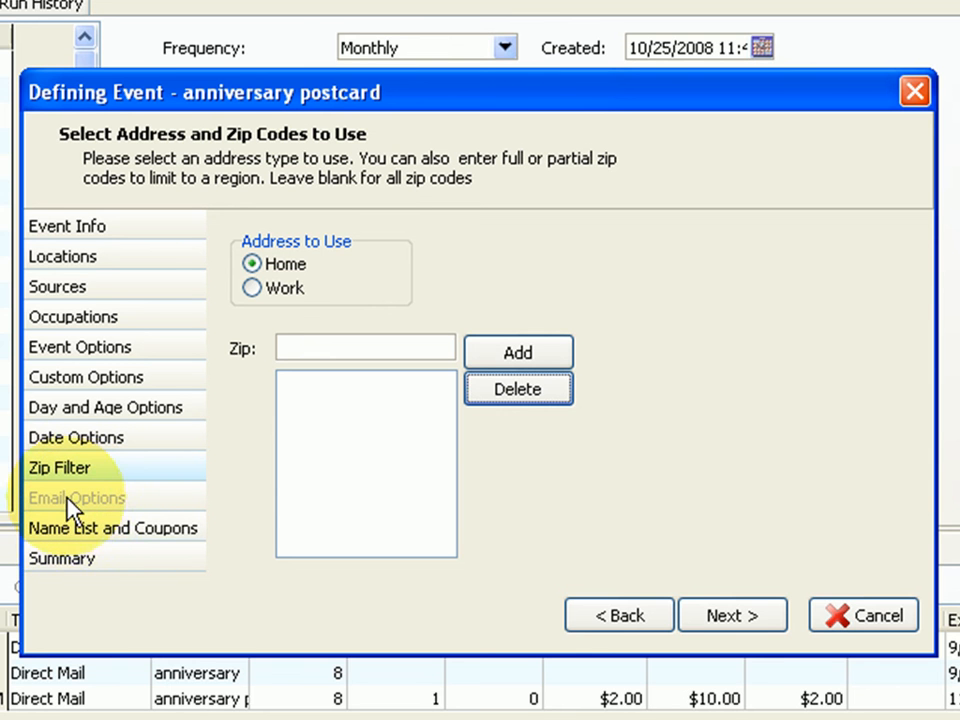
- Mark the event run as having coupons and select the $15.00 complimentary certificate, without creating a new name list
left_click(70, 535)
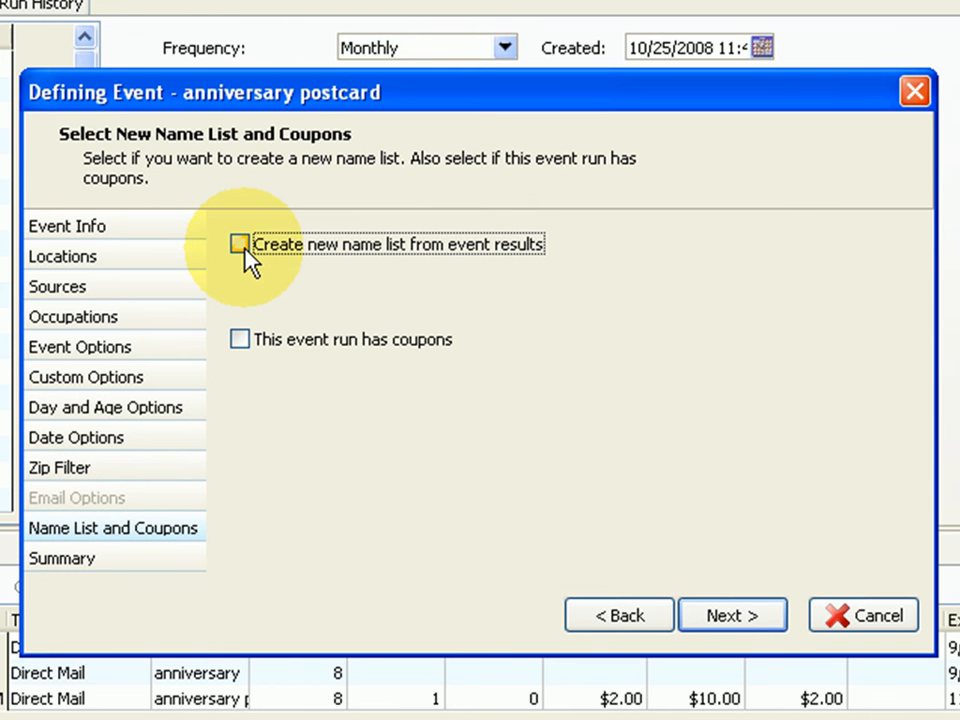
left_click(240, 340)
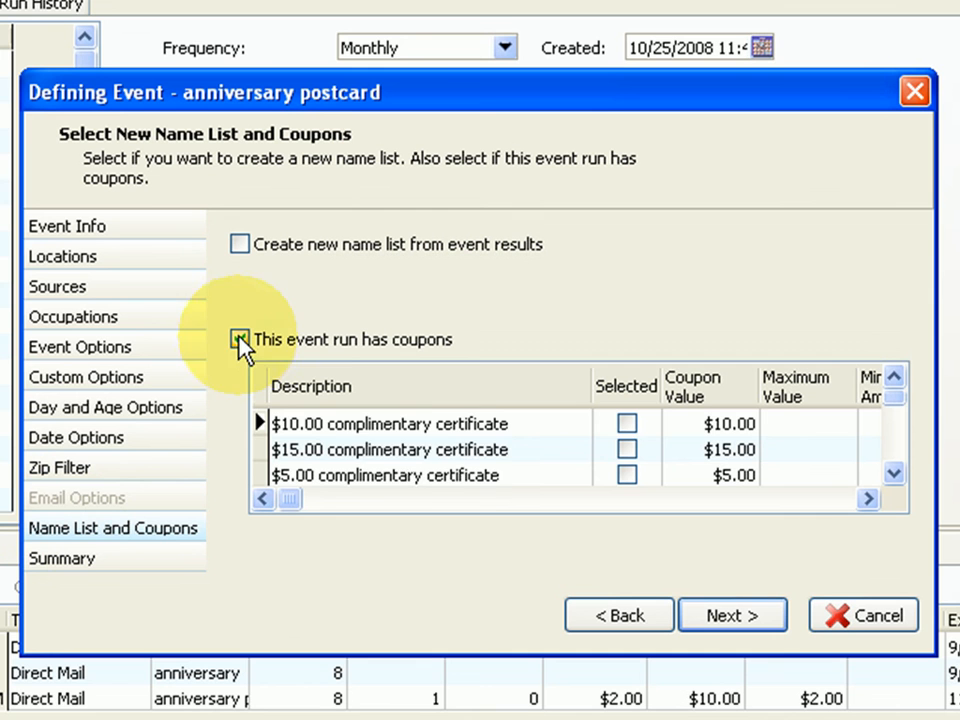
left_click(397, 452)
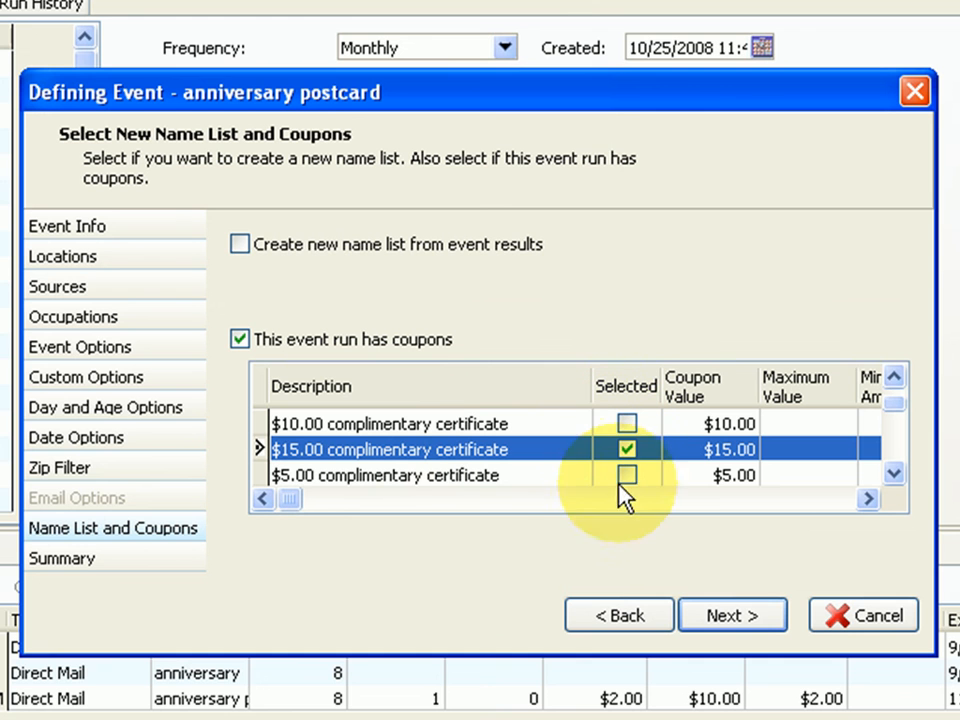
left_click(240, 246)
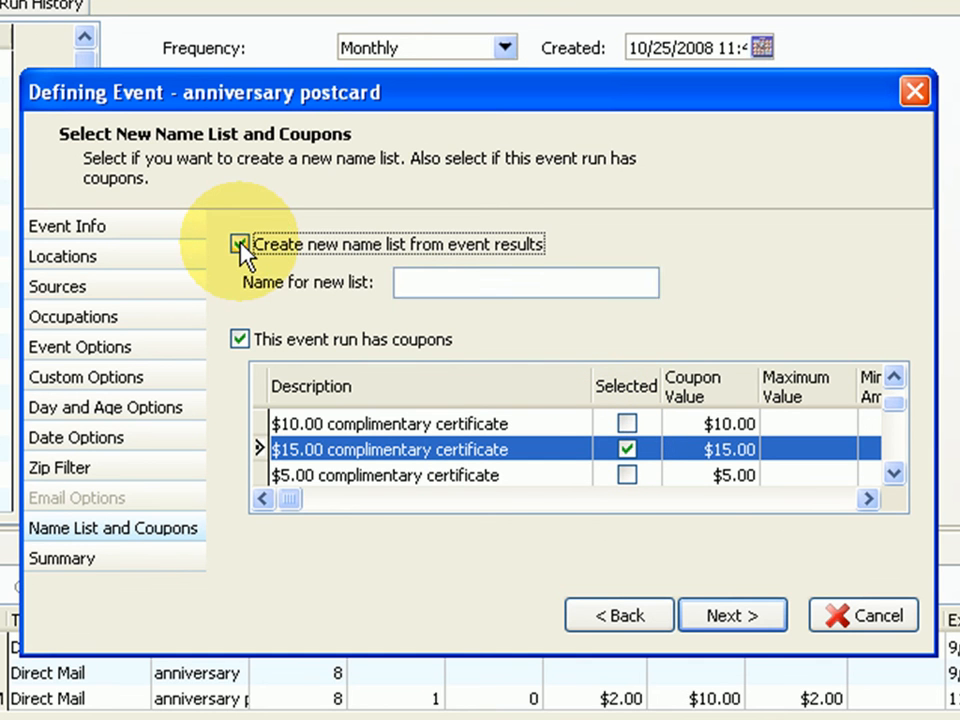
left_click(241, 246)
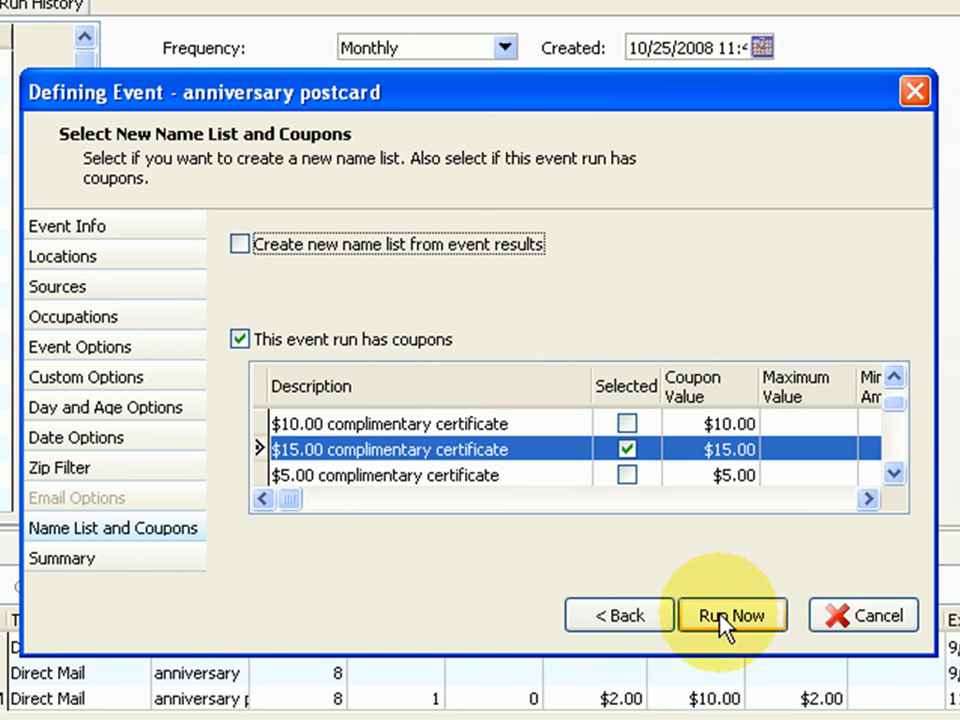
- Run the event from its summary and confirm the print setup with Letter paper size
left_click(80, 560)
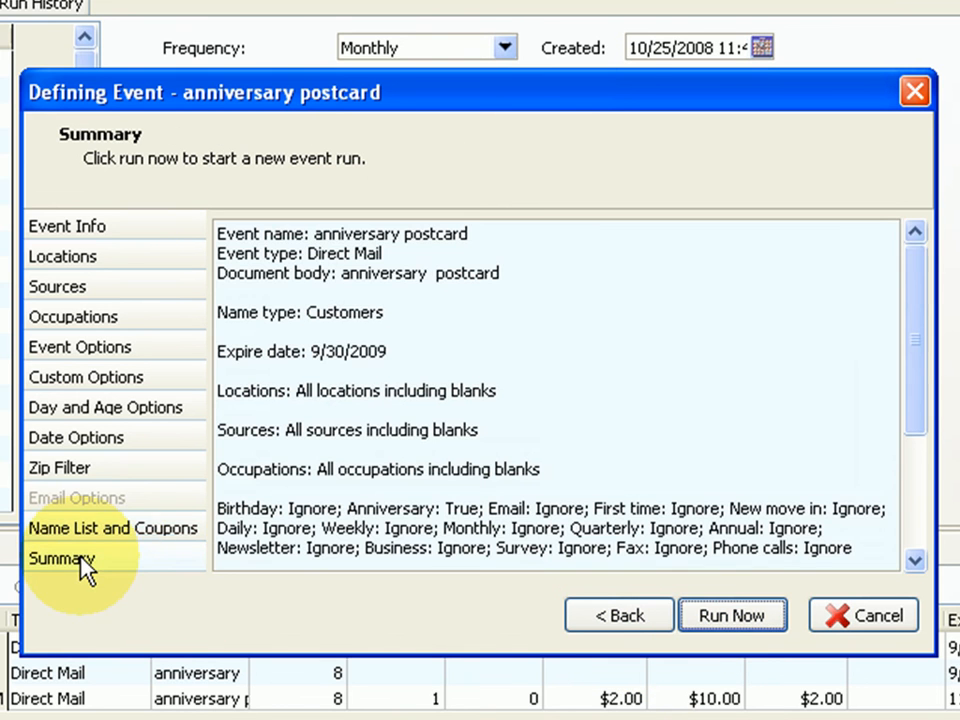
left_click(738, 620)
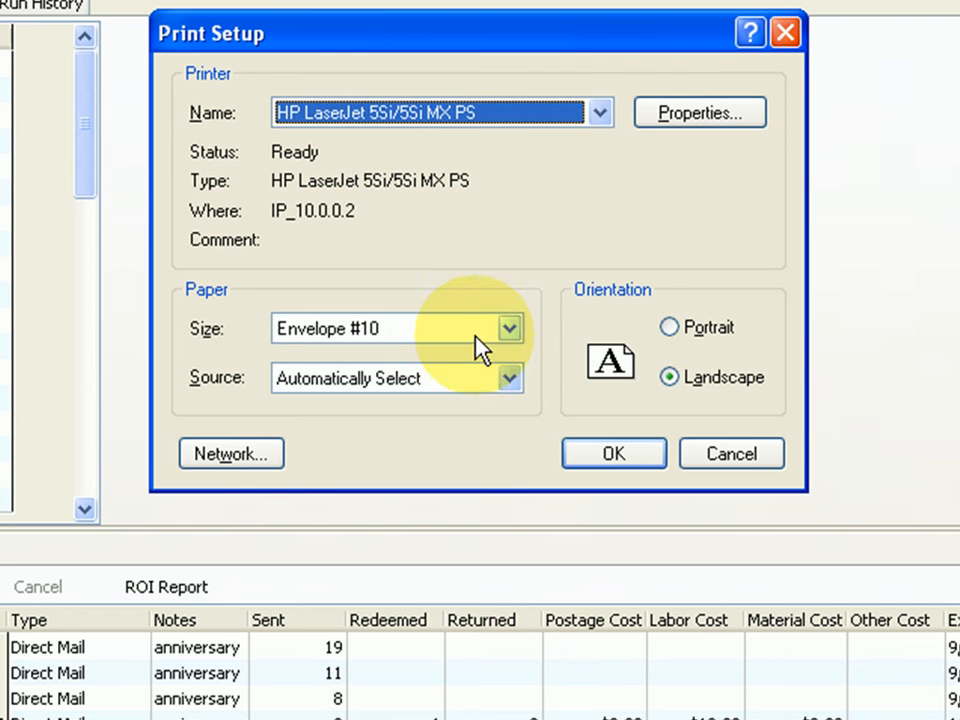
left_click(509, 330)
left_click(297, 631)
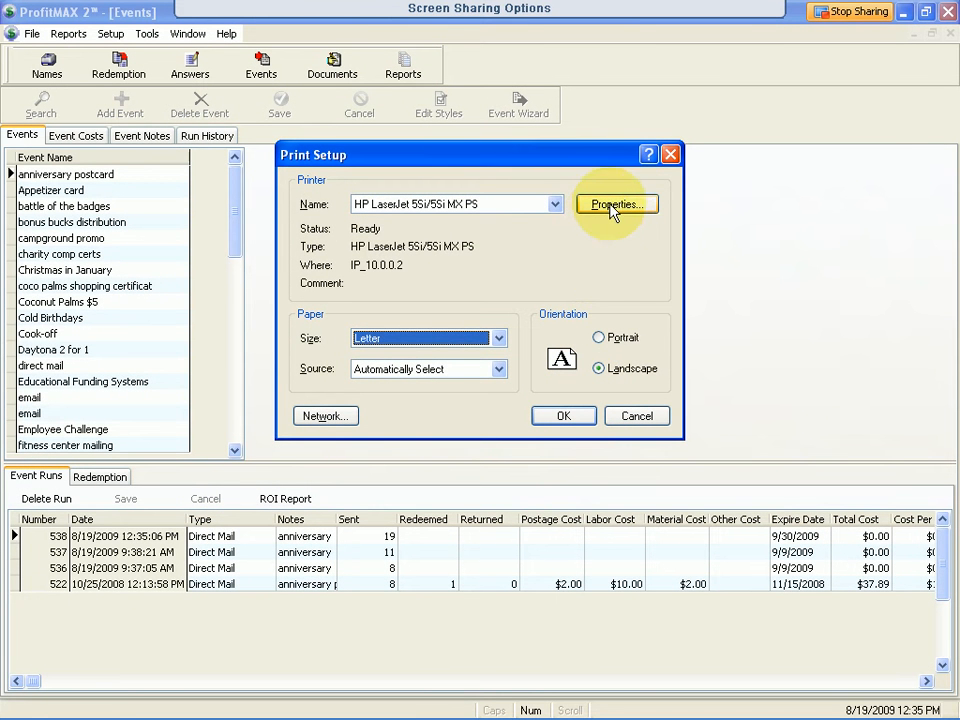
left_click(563, 415)
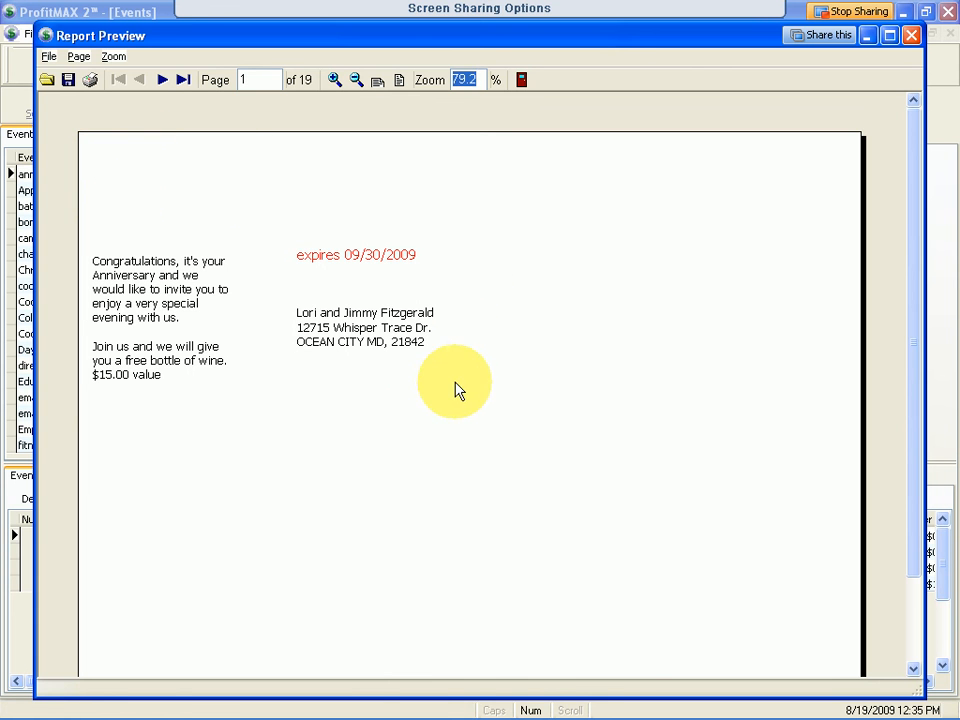
- Page through the postcard preview up to page 8 to check the message, expiration date and addresses
left_click(163, 80)
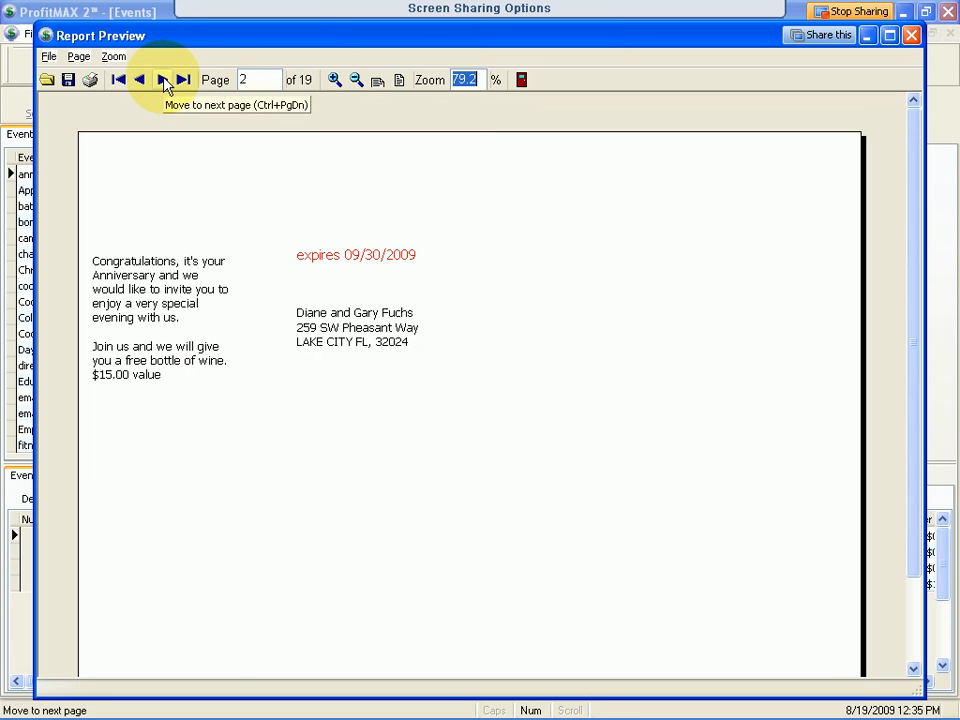
left_click(163, 80)
left_click(163, 80)
left_click(163, 80)
left_click(163, 80)
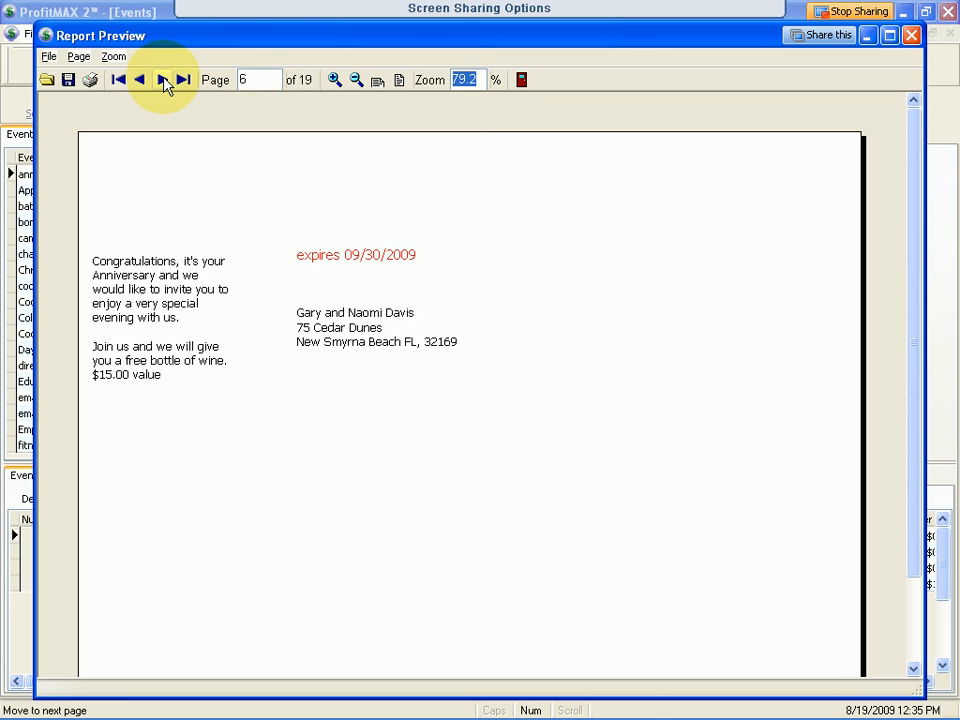
left_click(163, 80)
left_click(163, 80)
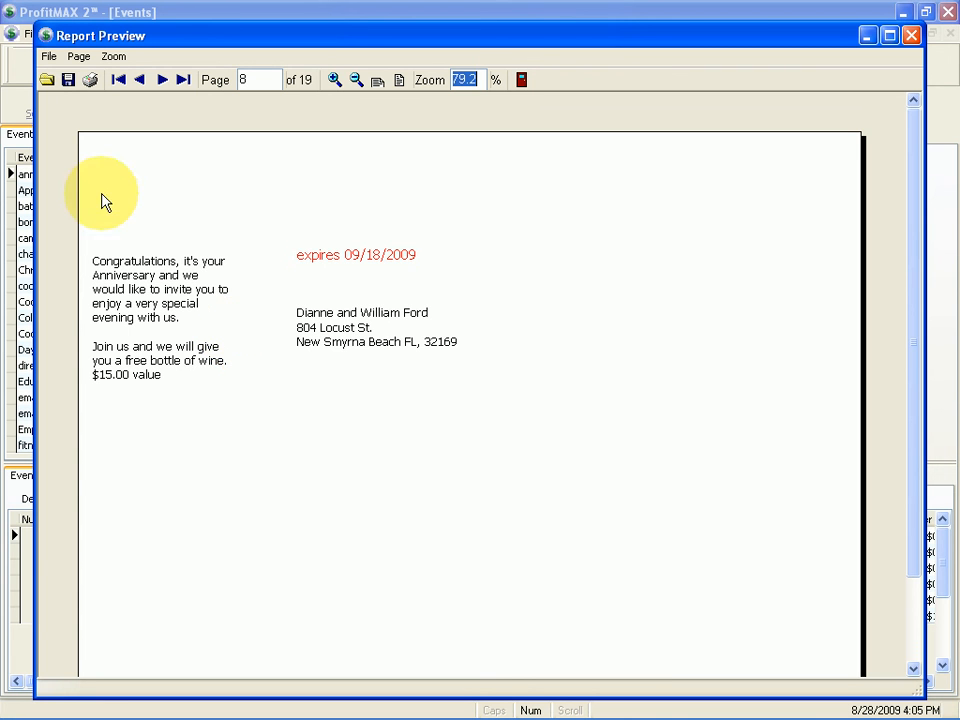
- Print the postcards from the preview using a page range that starts at page 1
left_click(89, 81)
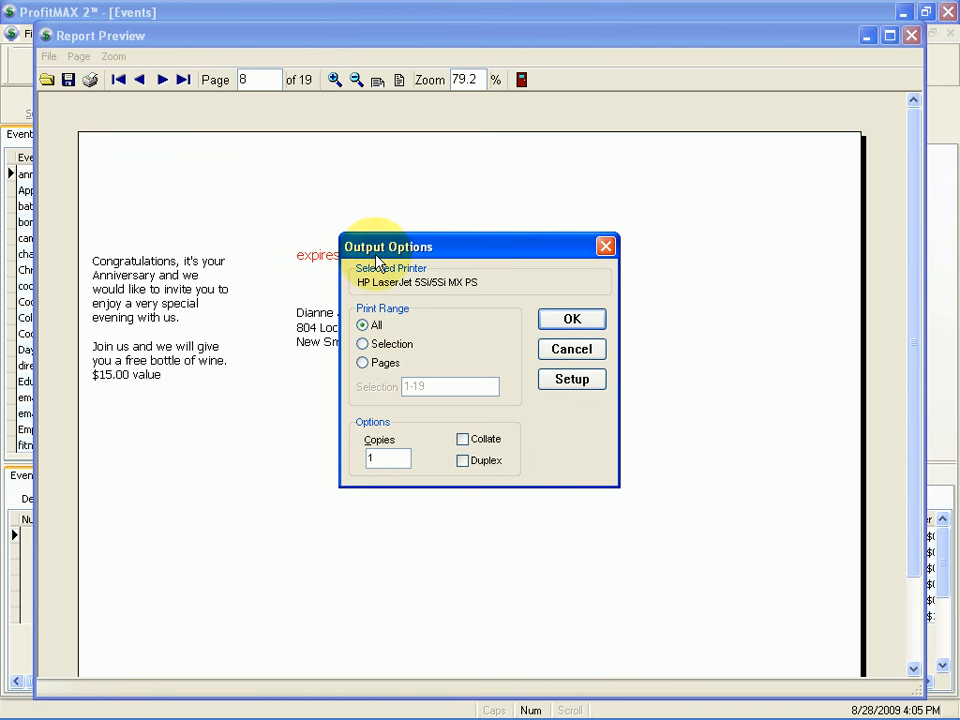
left_click(363, 364)
double_click(484, 386)
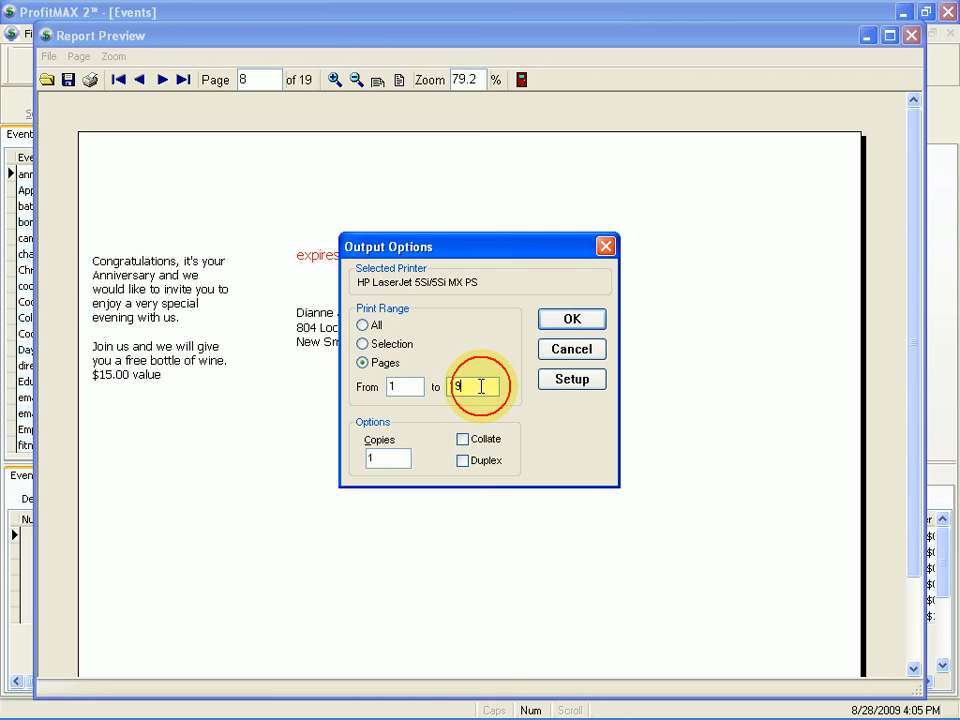
left_click(572, 320)
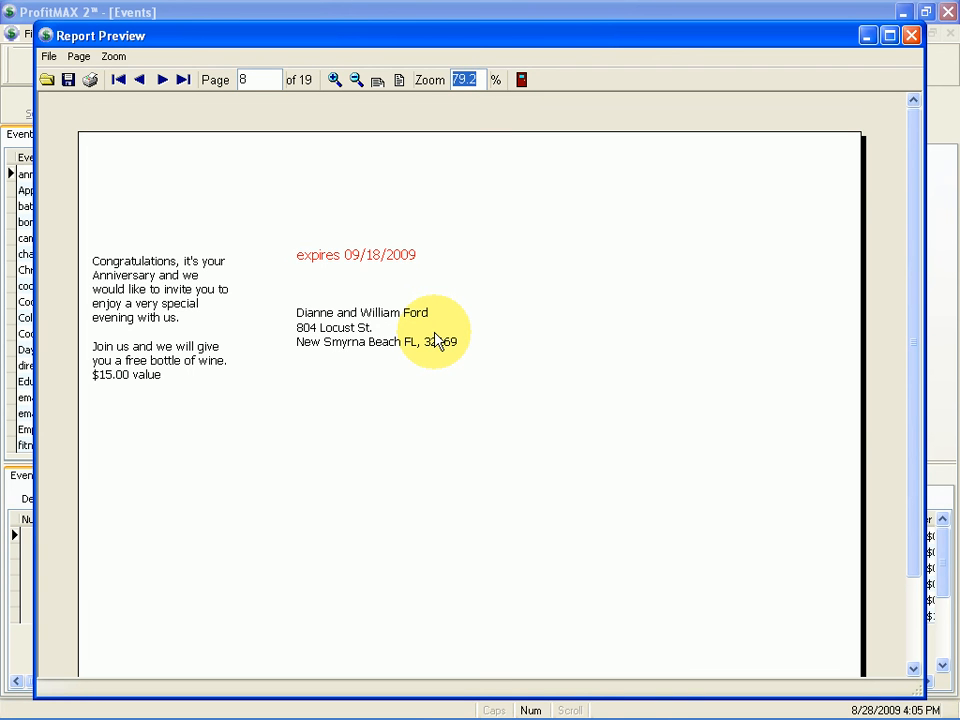
- Reopen the print options and set the page range to start from page 2
left_click(89, 81)
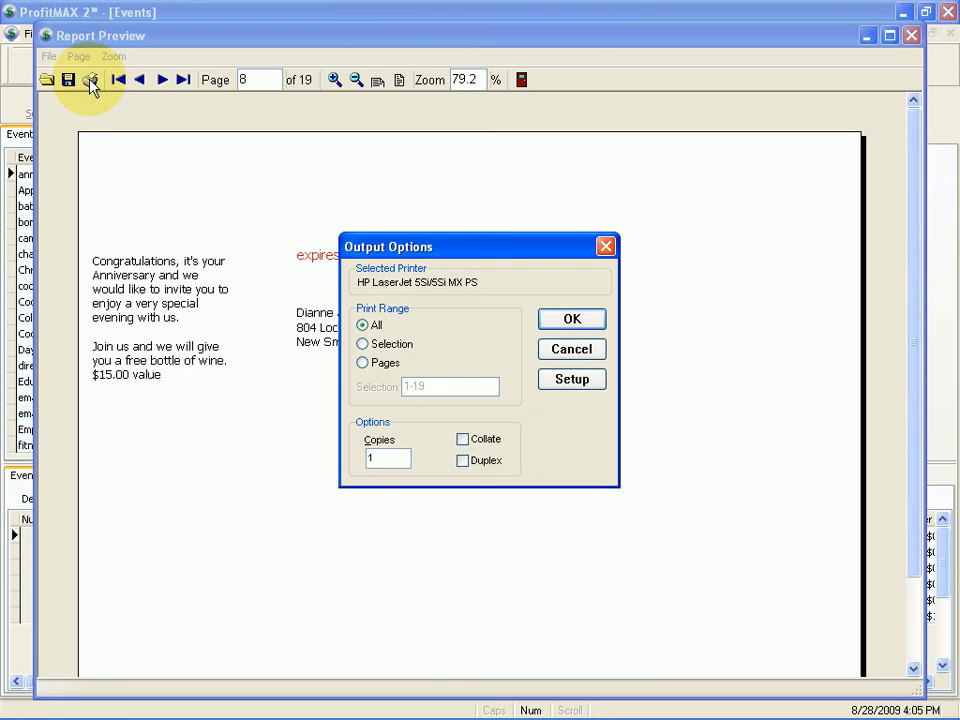
left_click(363, 364)
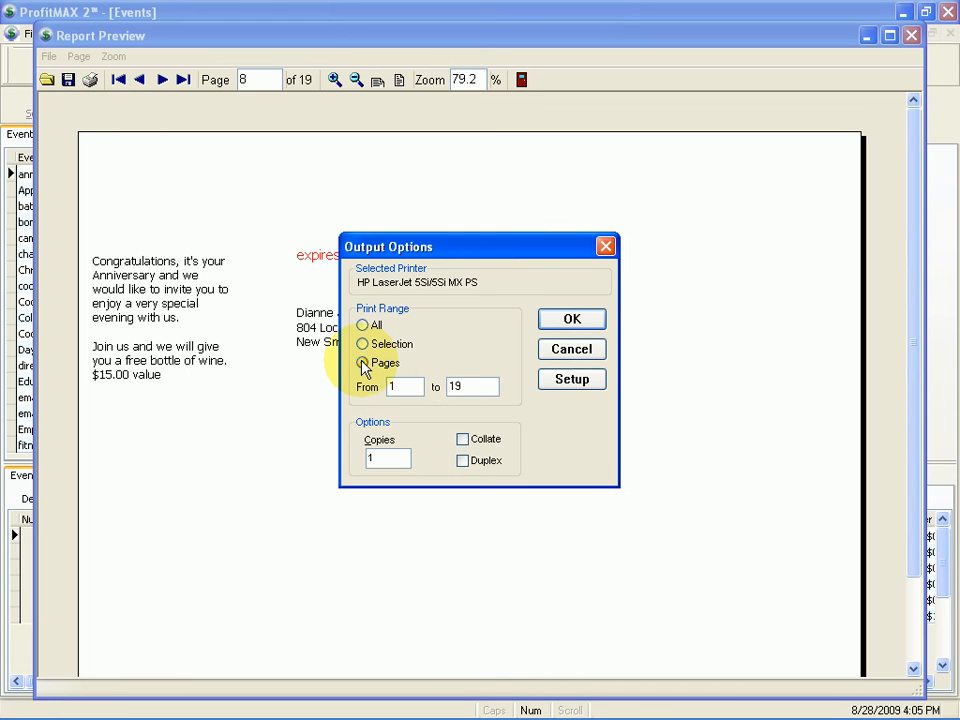
double_click(400, 386)
type("2")
key("Tab")
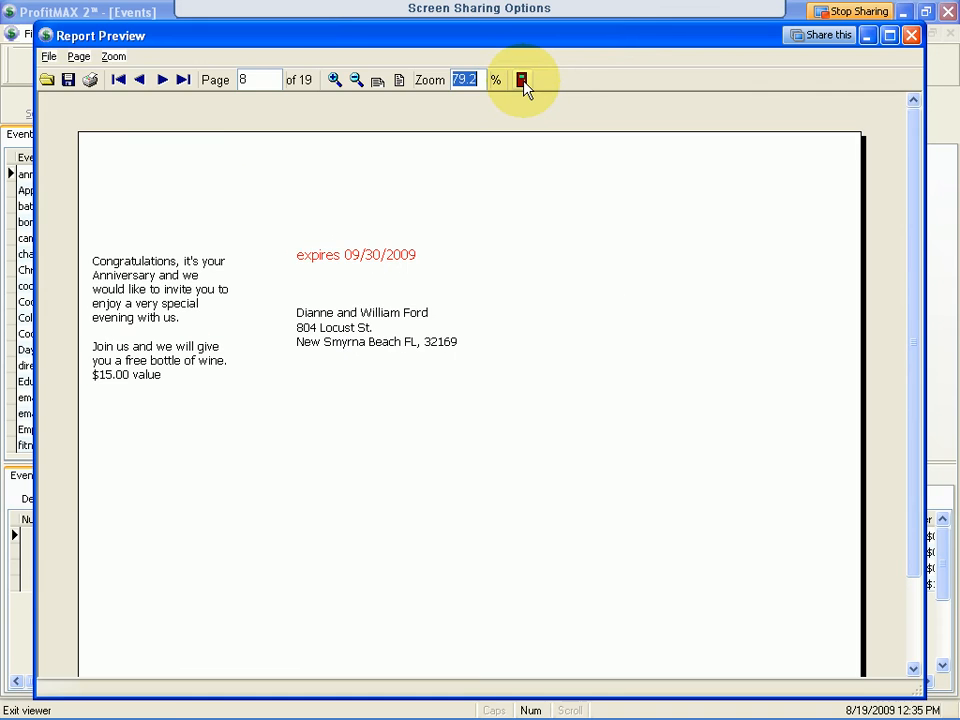
- Close the report preview and agree to create transactions for the event
left_click(523, 81)
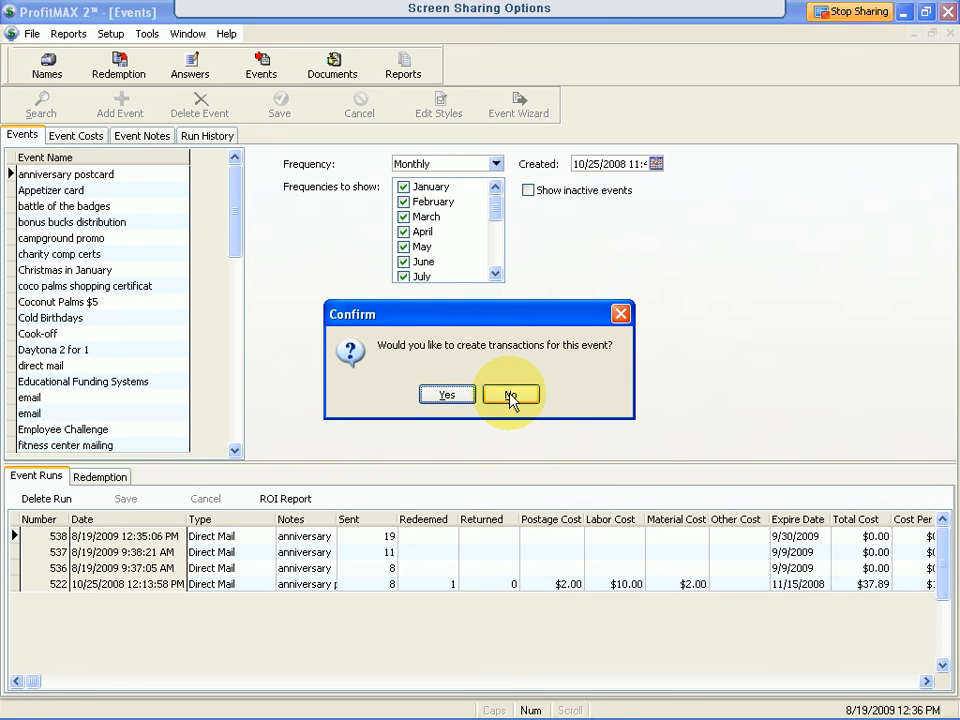
left_click(441, 396)
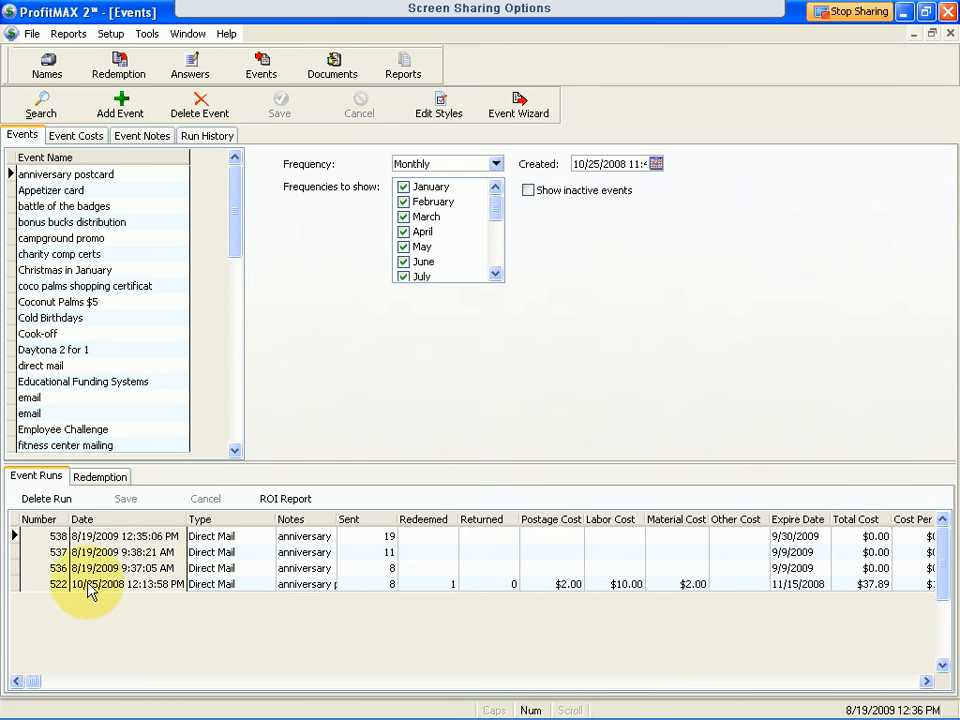
- Examine the date, sent and redeemed values of the newest event run
left_click(92, 538)
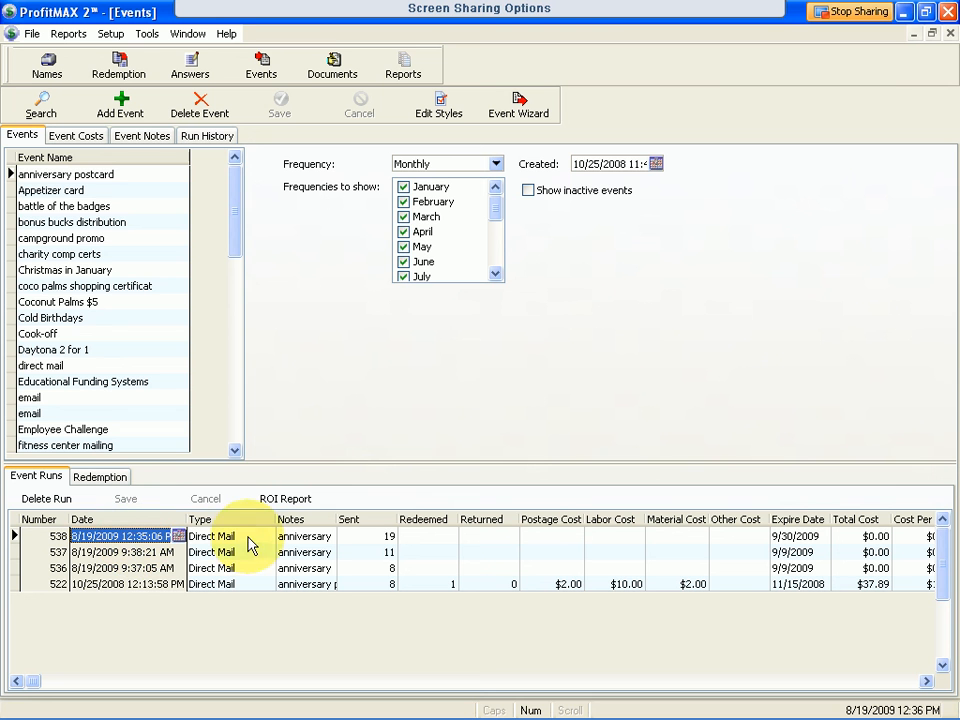
left_click(384, 538)
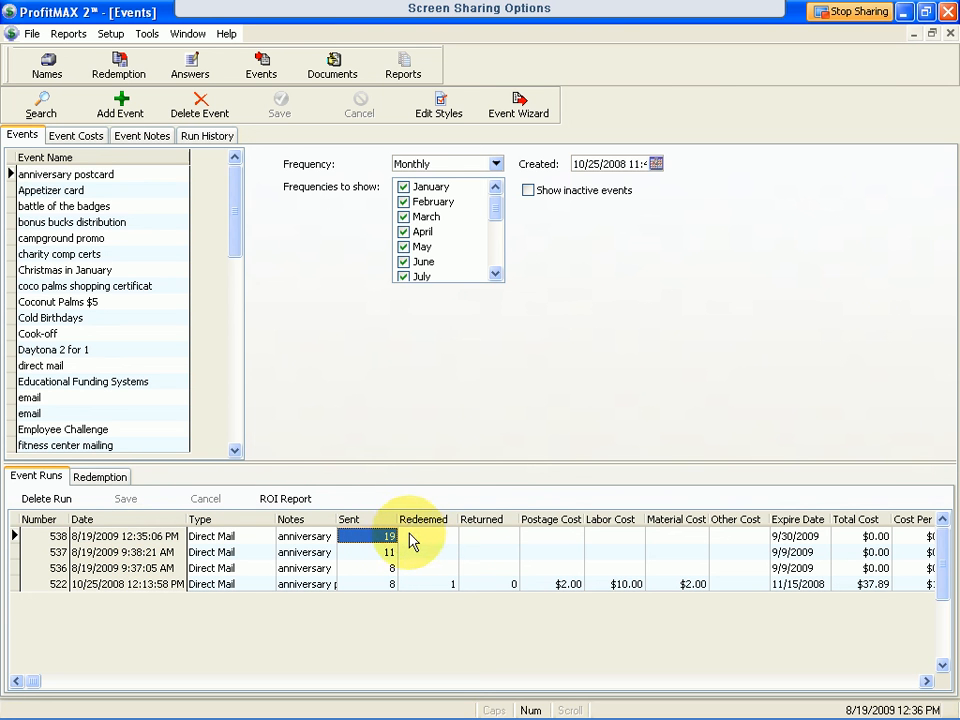
left_click(428, 540)
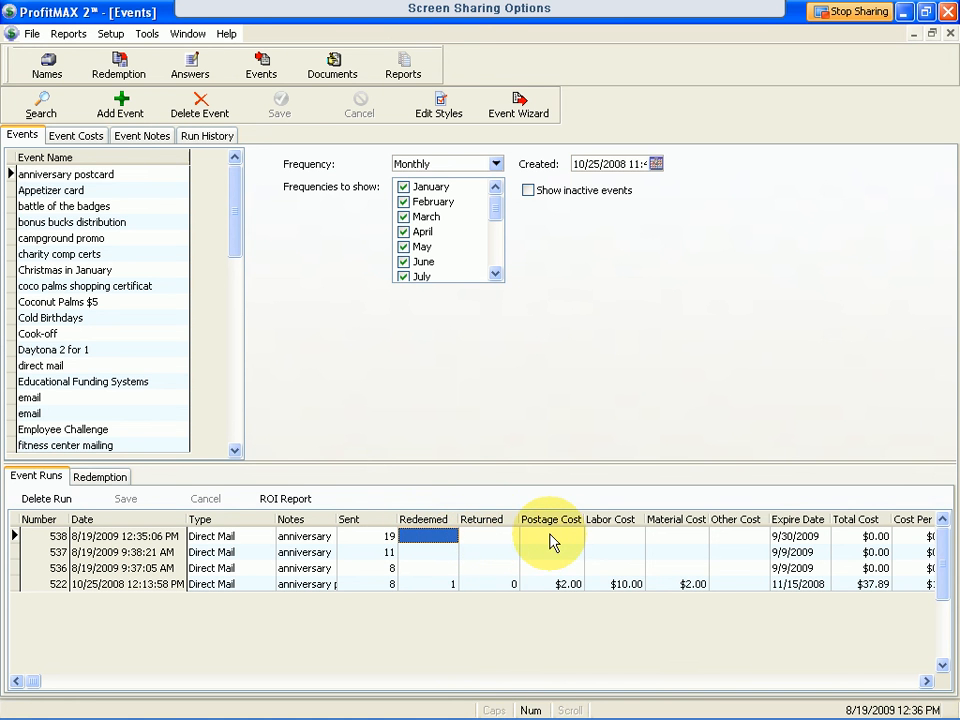
- Open the newest event run's record, go through its cost fields and set Cost of Goods % to 25
double_click(44, 539)
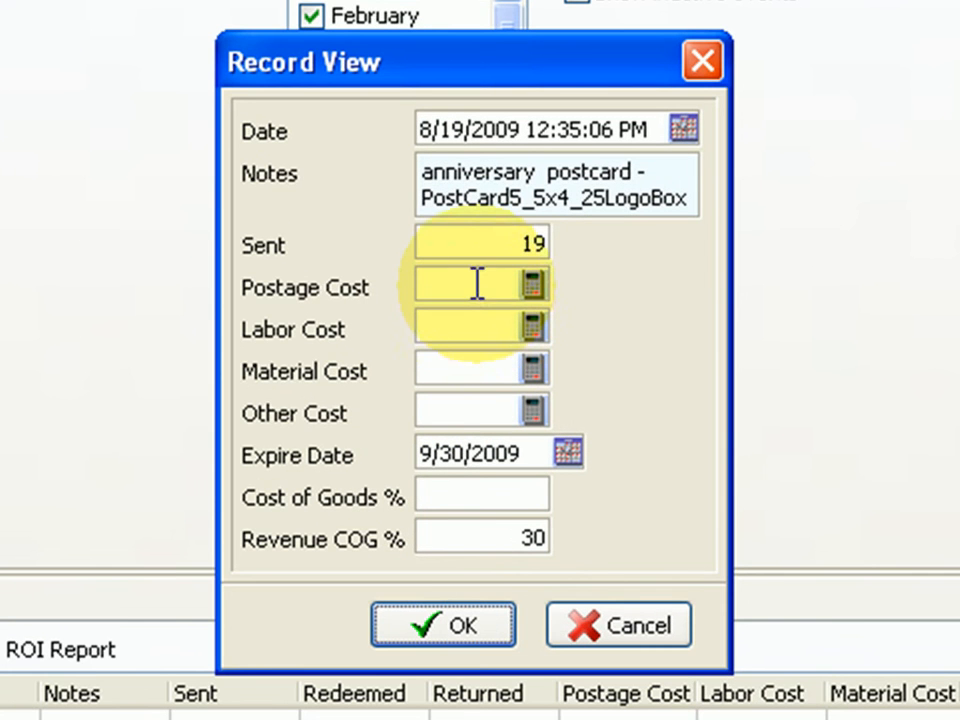
left_click(477, 285)
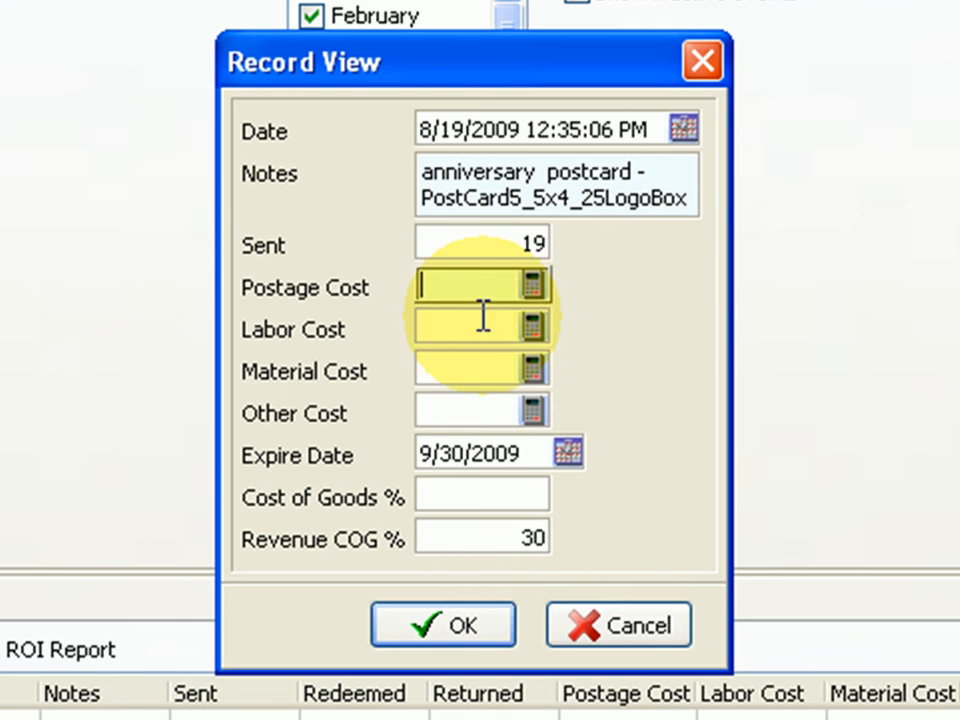
left_click(480, 328)
left_click(475, 380)
left_click(474, 413)
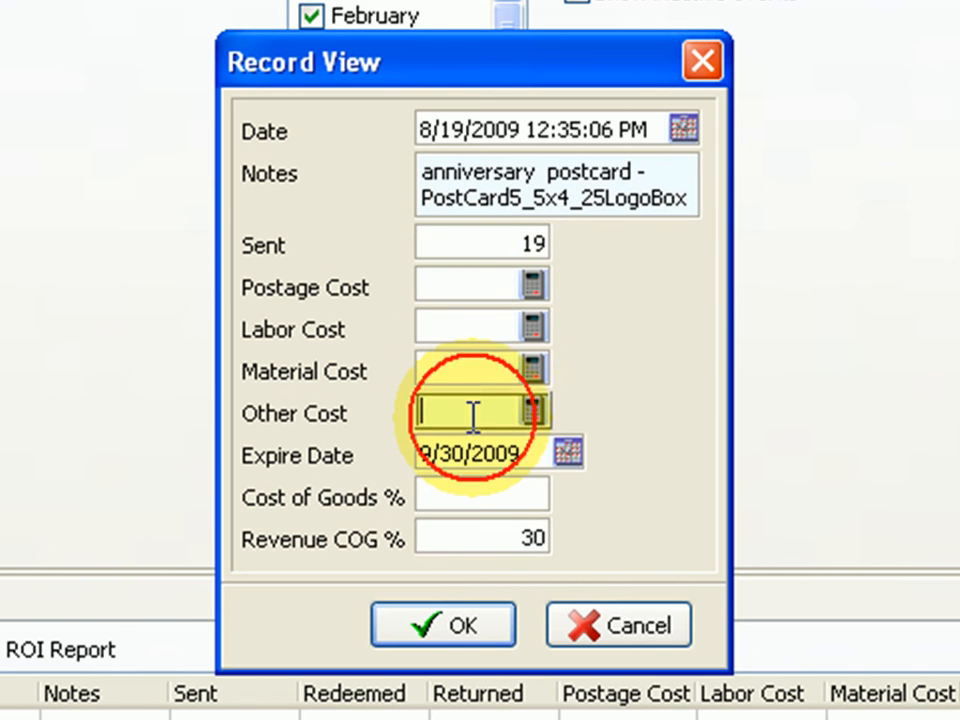
left_click(428, 502)
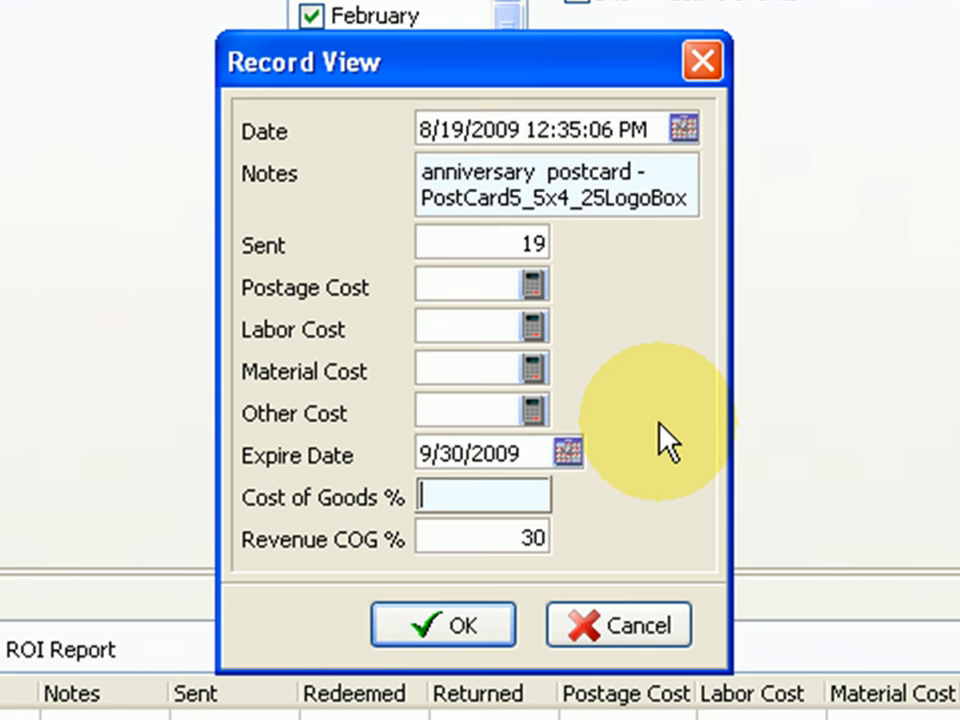
type("25")
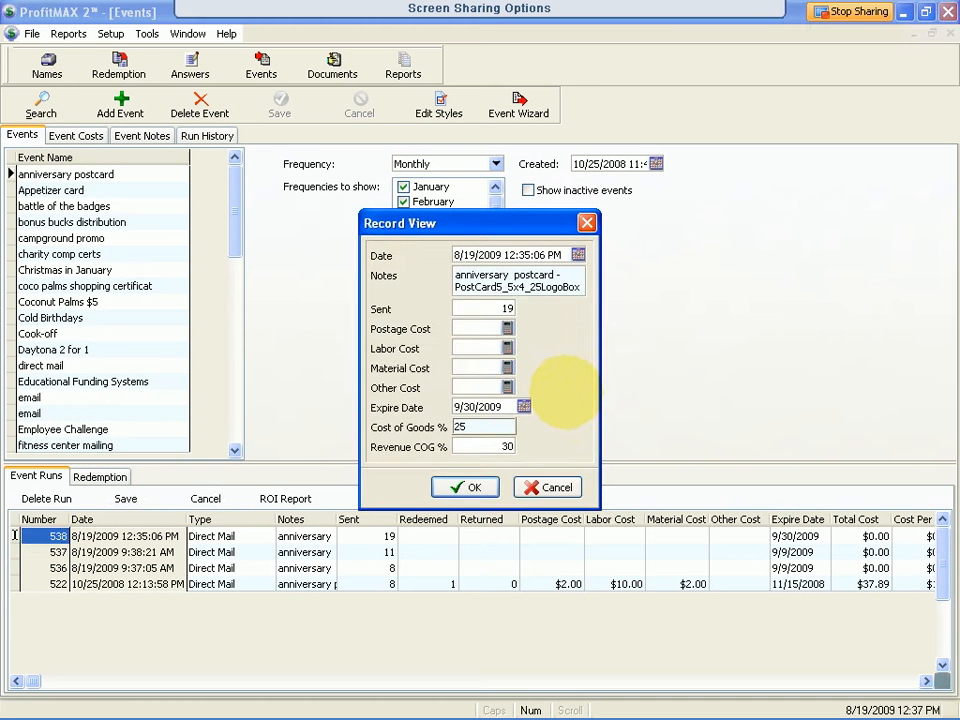
key("Return")
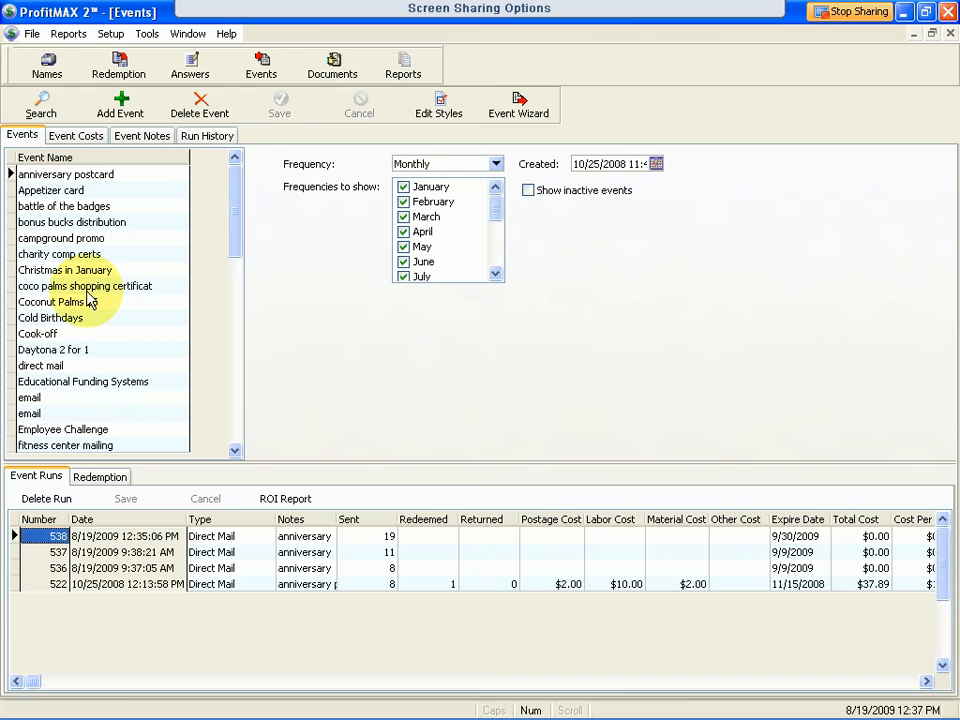
- Start the Event Wizard for the first email event and set its type of email to Create RMGMail.com export file
left_click(40, 398)
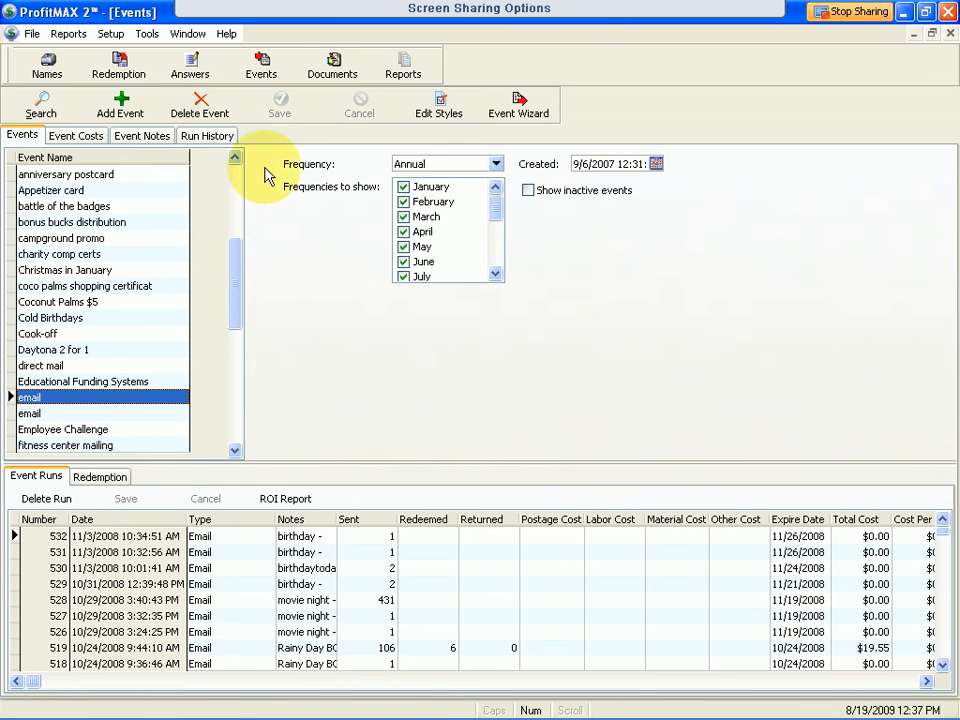
left_click(518, 112)
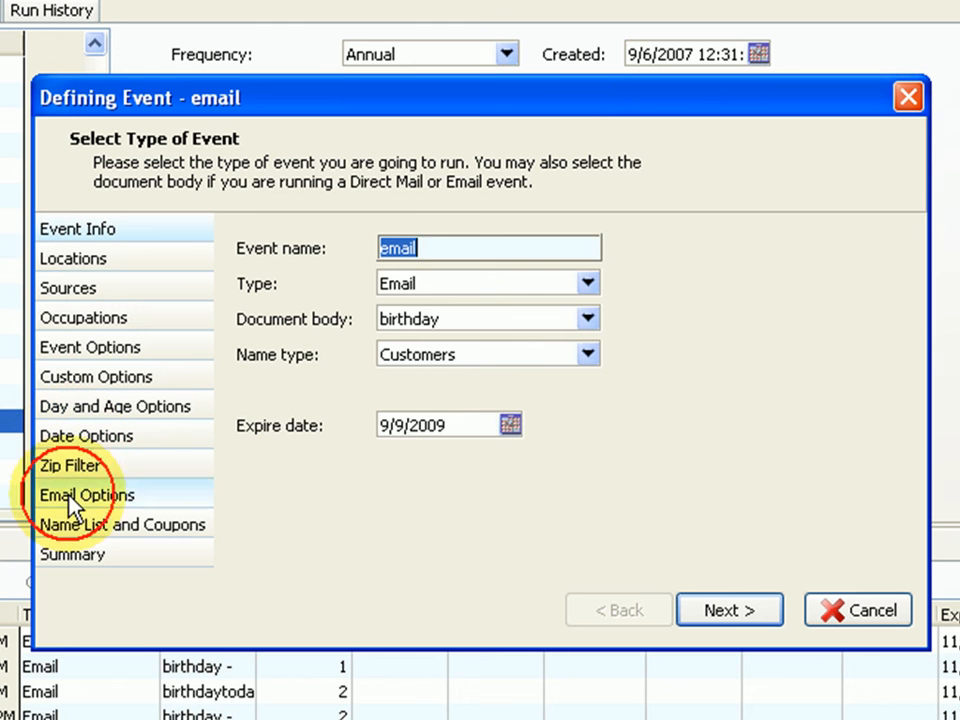
left_click(72, 500)
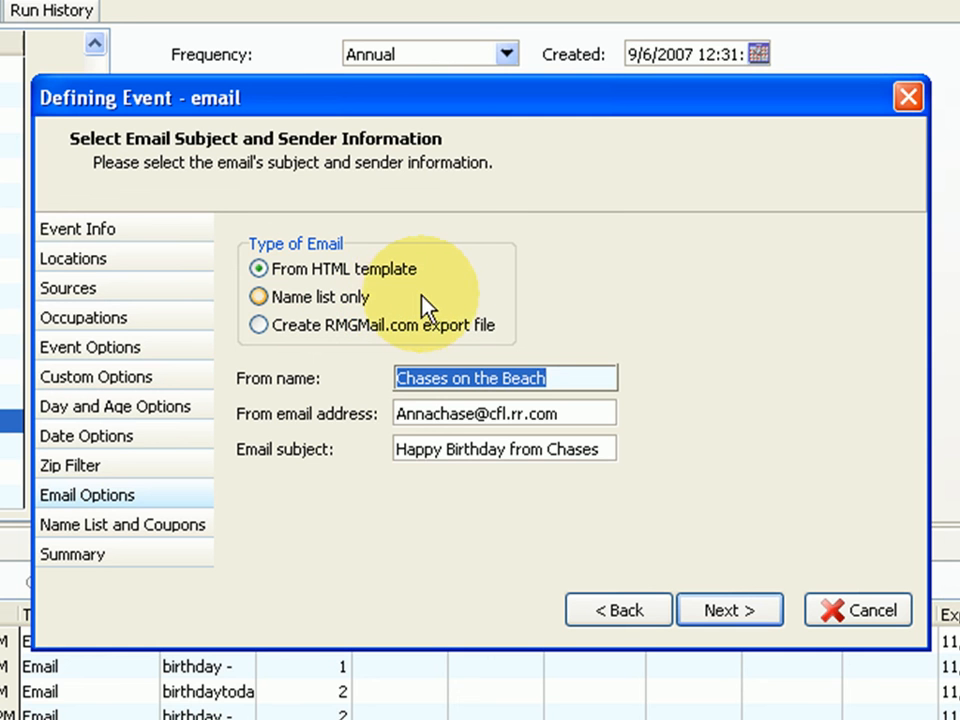
left_click(259, 325)
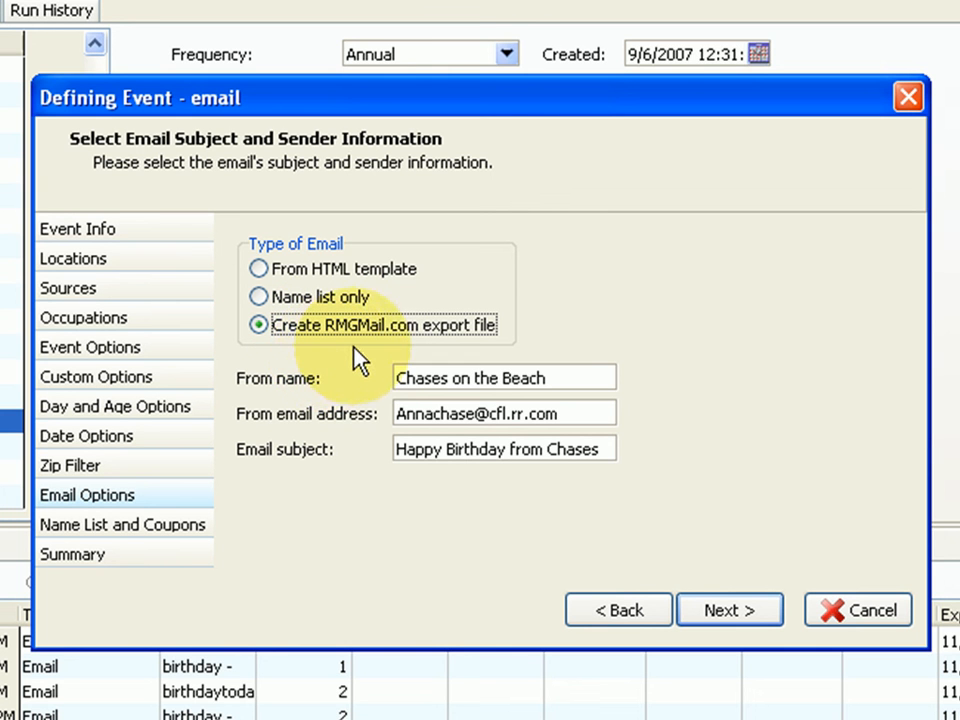
- Review the from name, from email address and email subject in the event's email options
left_click_drag(557, 377, 369, 373)
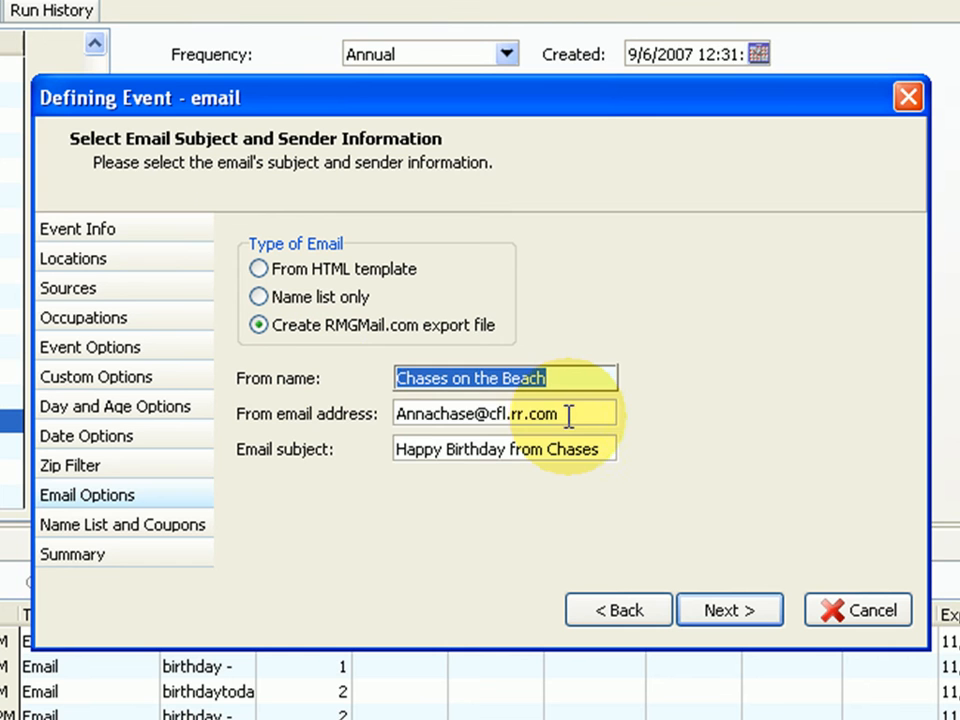
left_click_drag(568, 414, 375, 429)
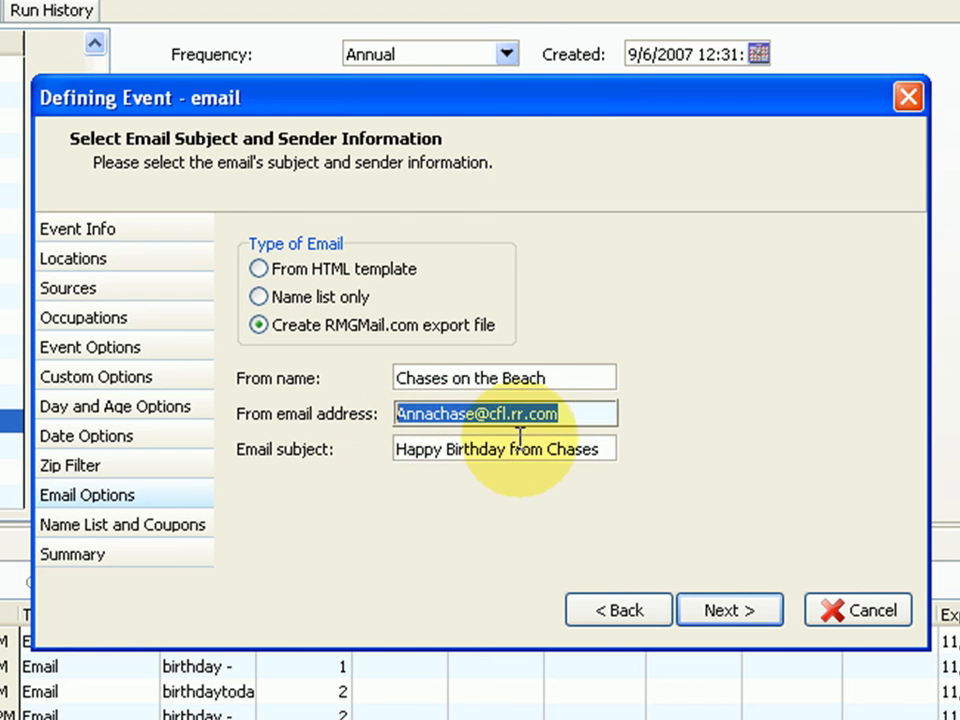
left_click(604, 449)
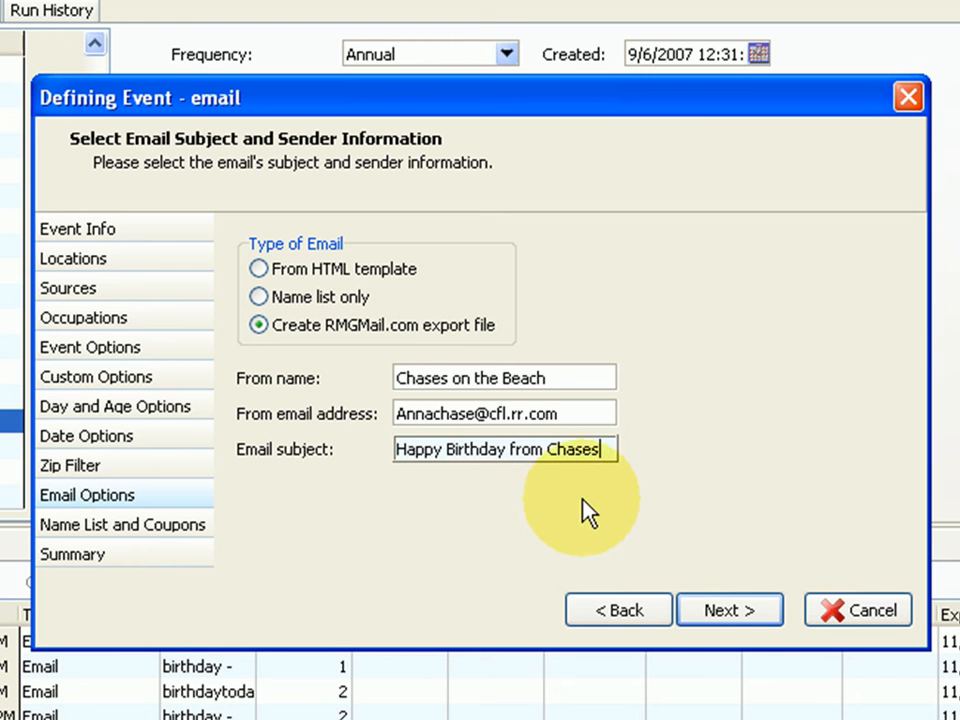
- Advance to the email event's summary and cancel the wizard without running the event
left_click(728, 615)
left_click(728, 612)
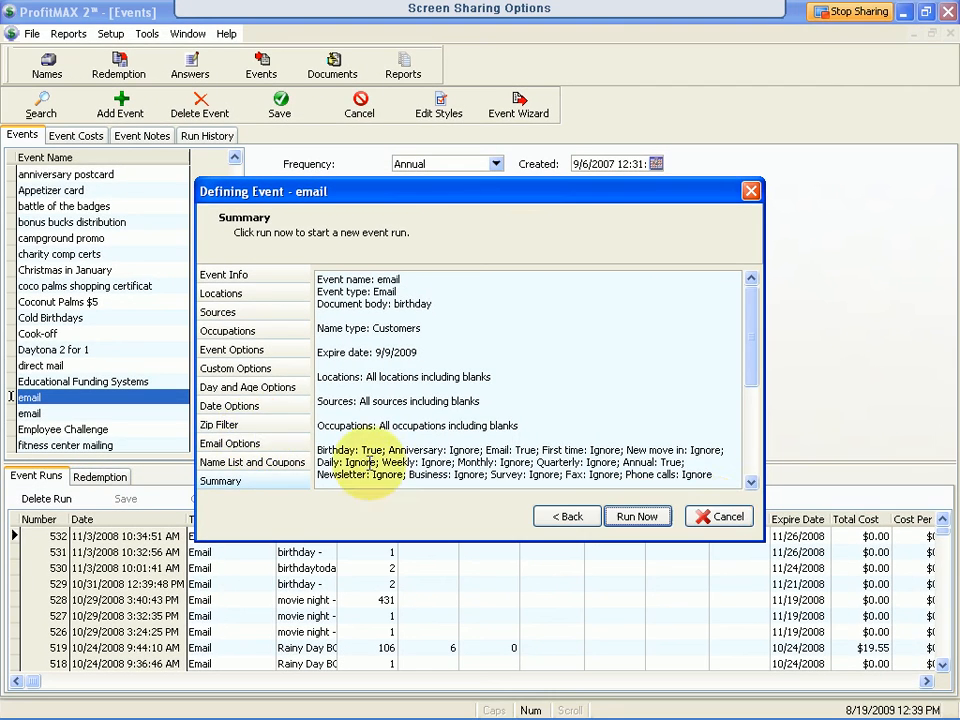
left_click(717, 517)
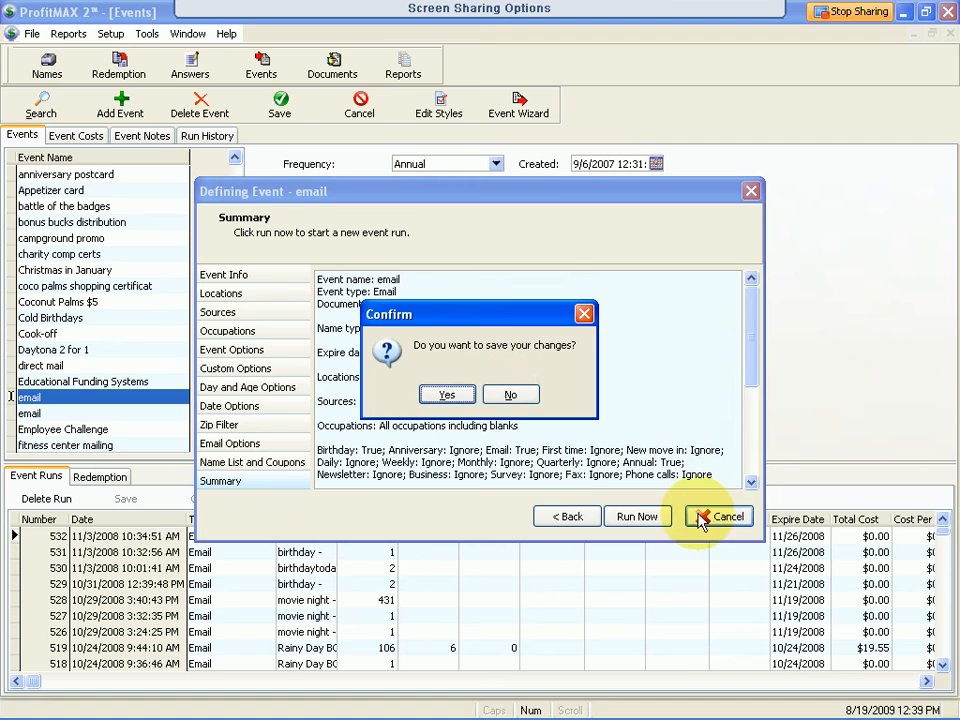